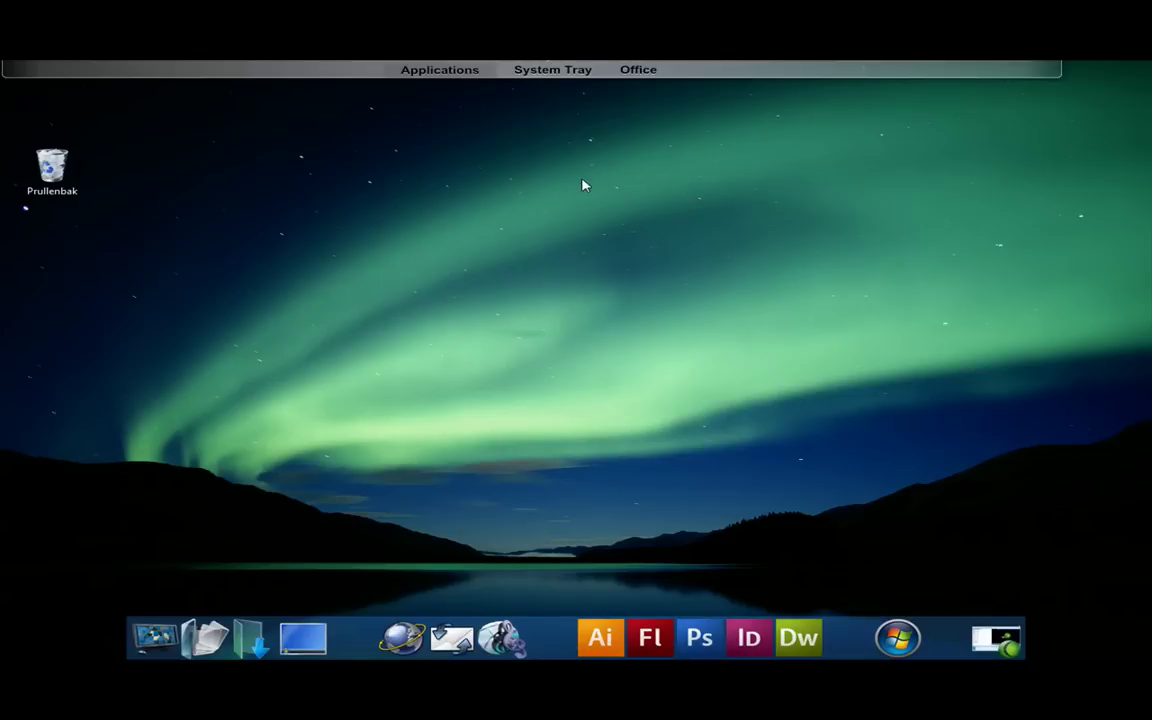
Step: Launch Ideal DVD to iPod Converter and dismiss its startup warning
left_click(439, 70)
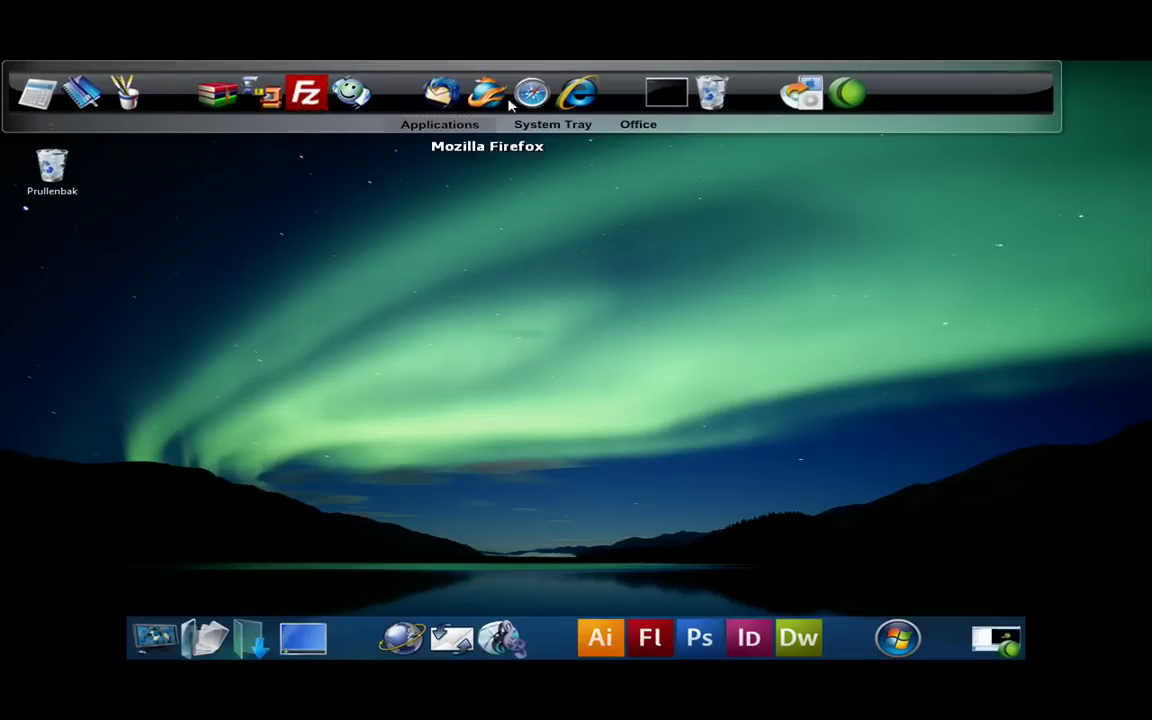
left_click(815, 100)
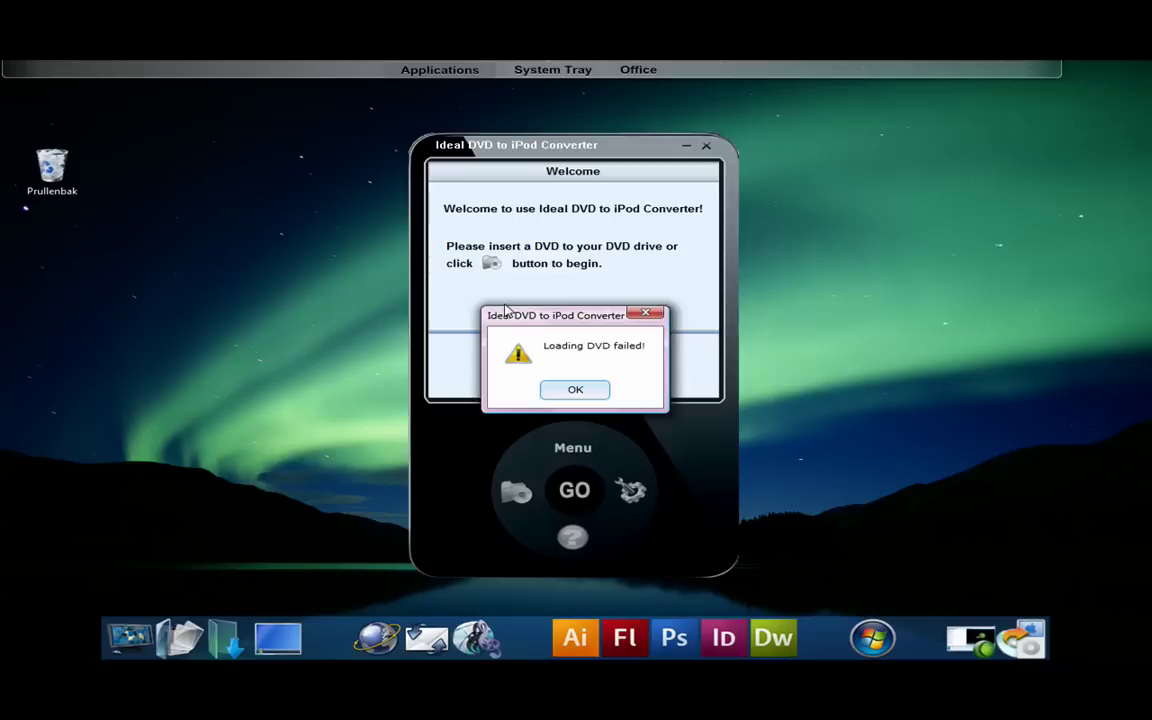
left_click(577, 392)
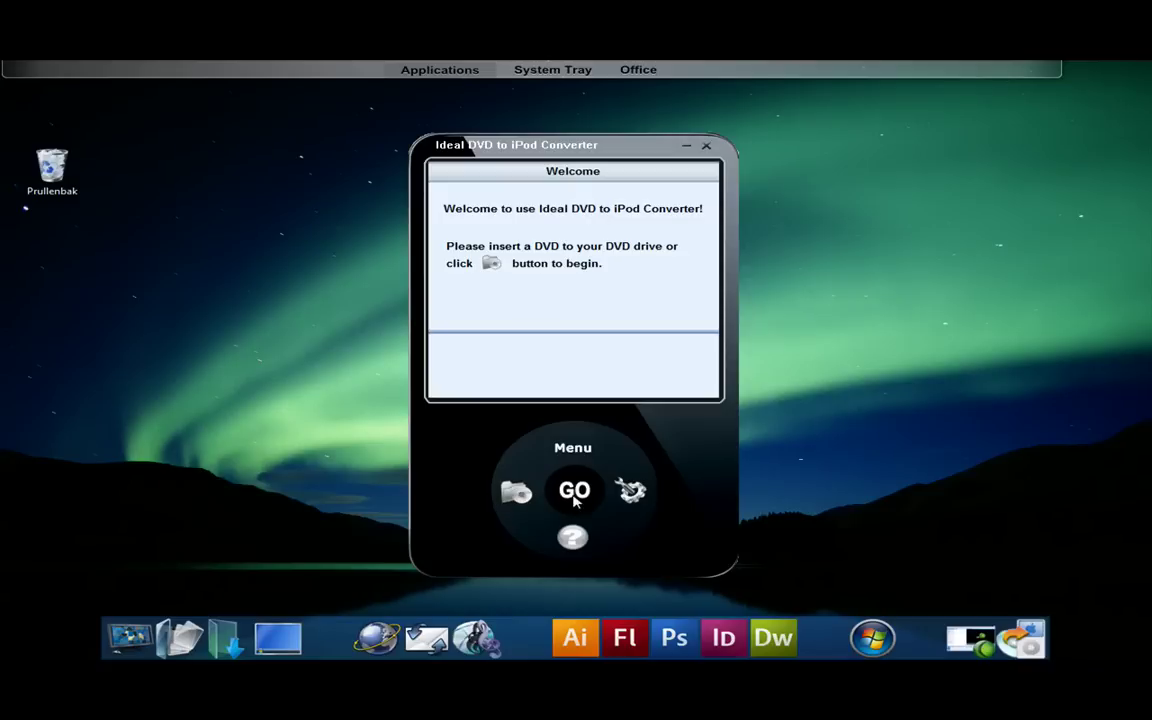
left_click(576, 453)
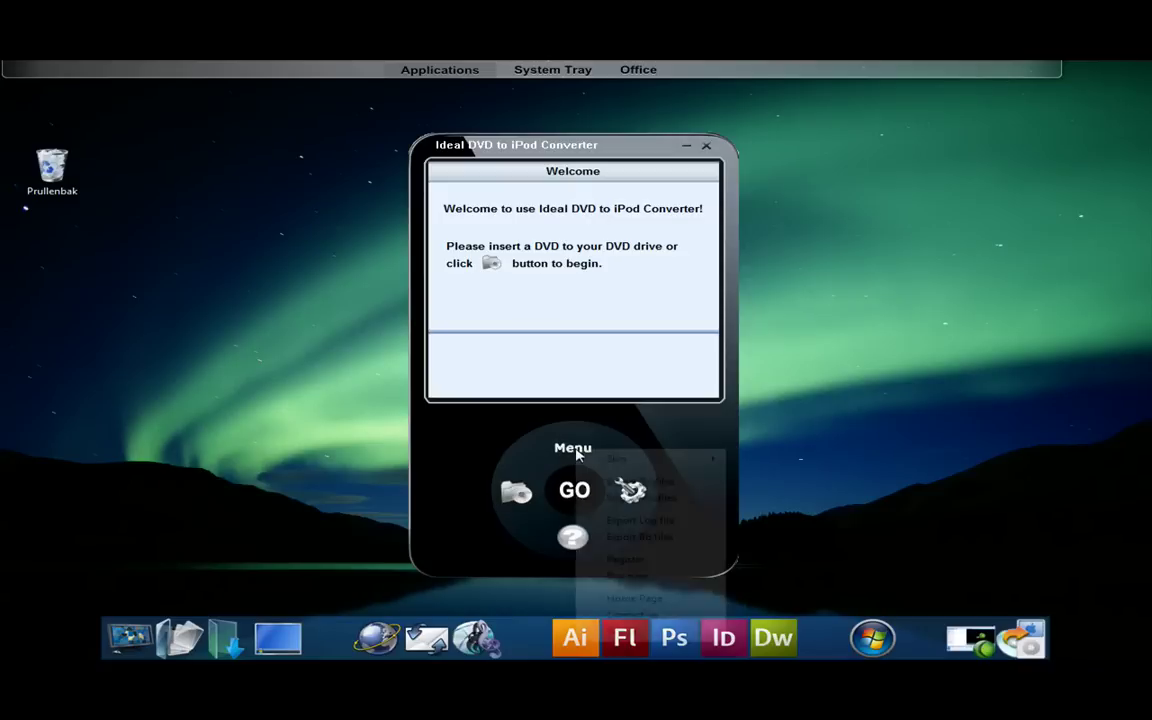
mouse_move(614, 466)
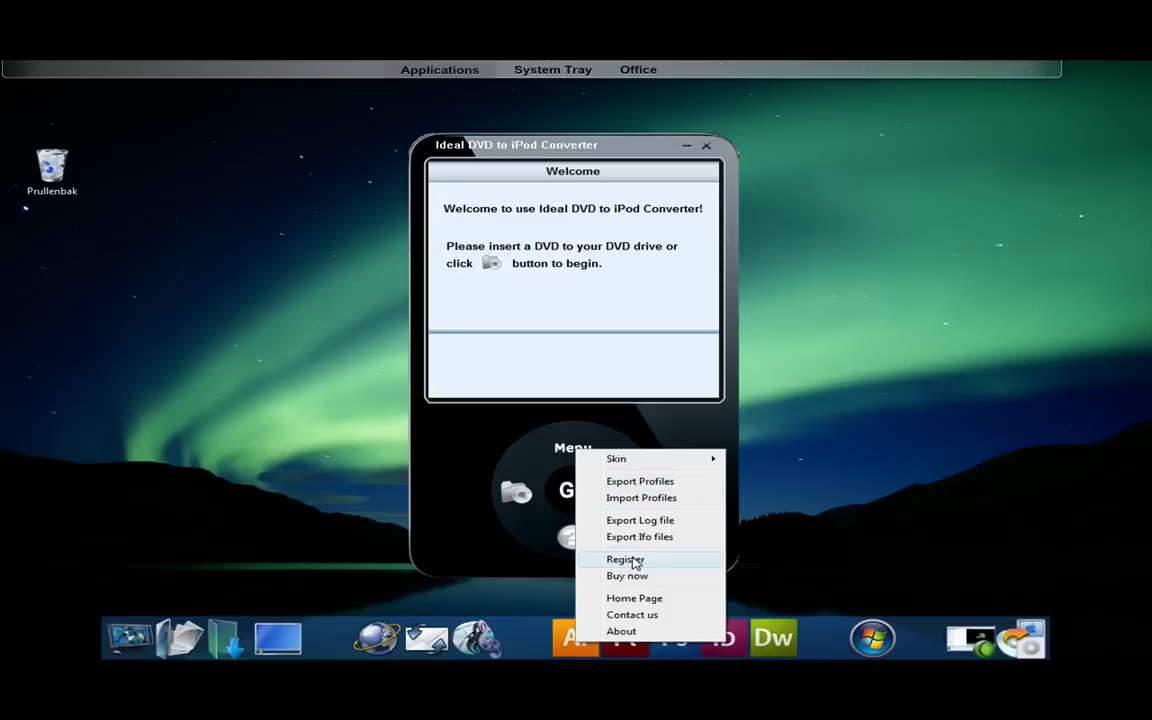
left_click(630, 438)
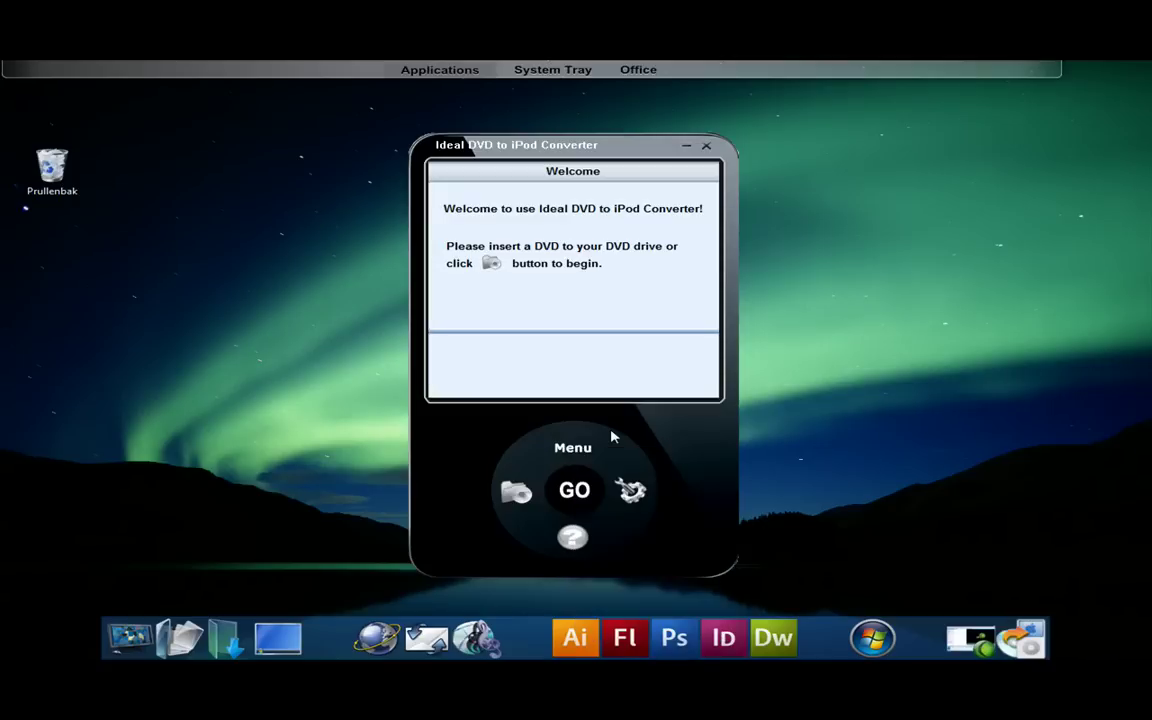
Step: Choose the Apple TV (H.264,.mp4) profile in the converter's configuration and keep its H.264 video codec
left_click(631, 492)
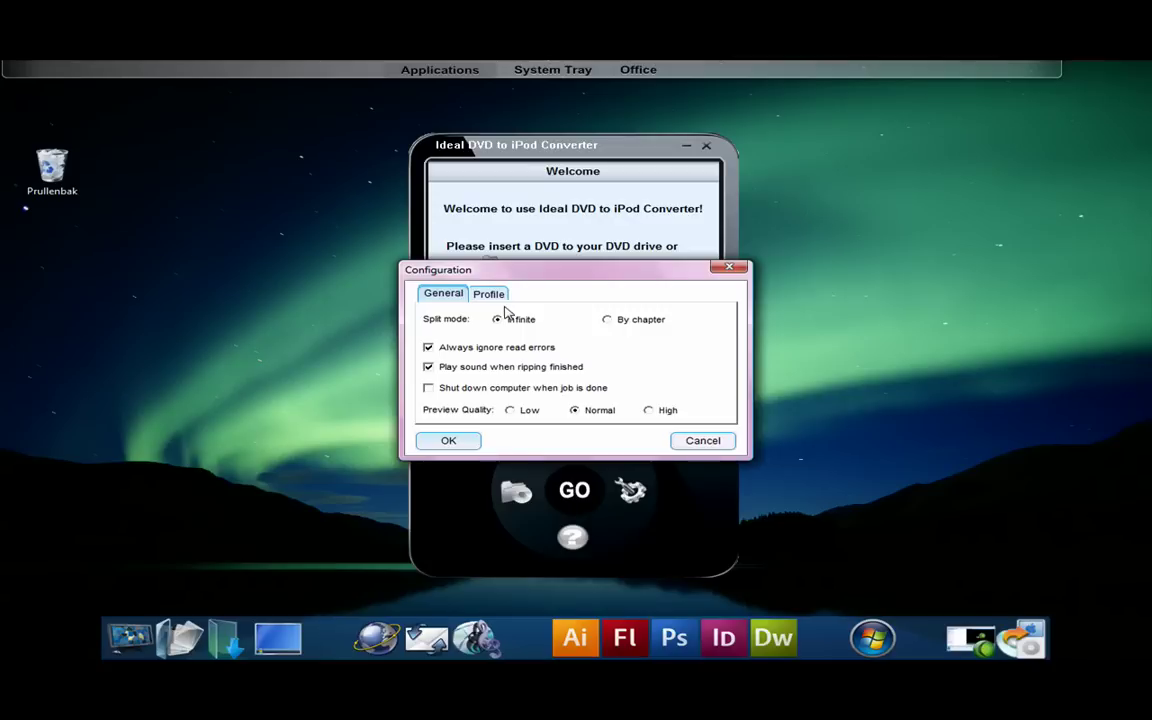
left_click(429, 388)
left_click(429, 388)
left_click(496, 296)
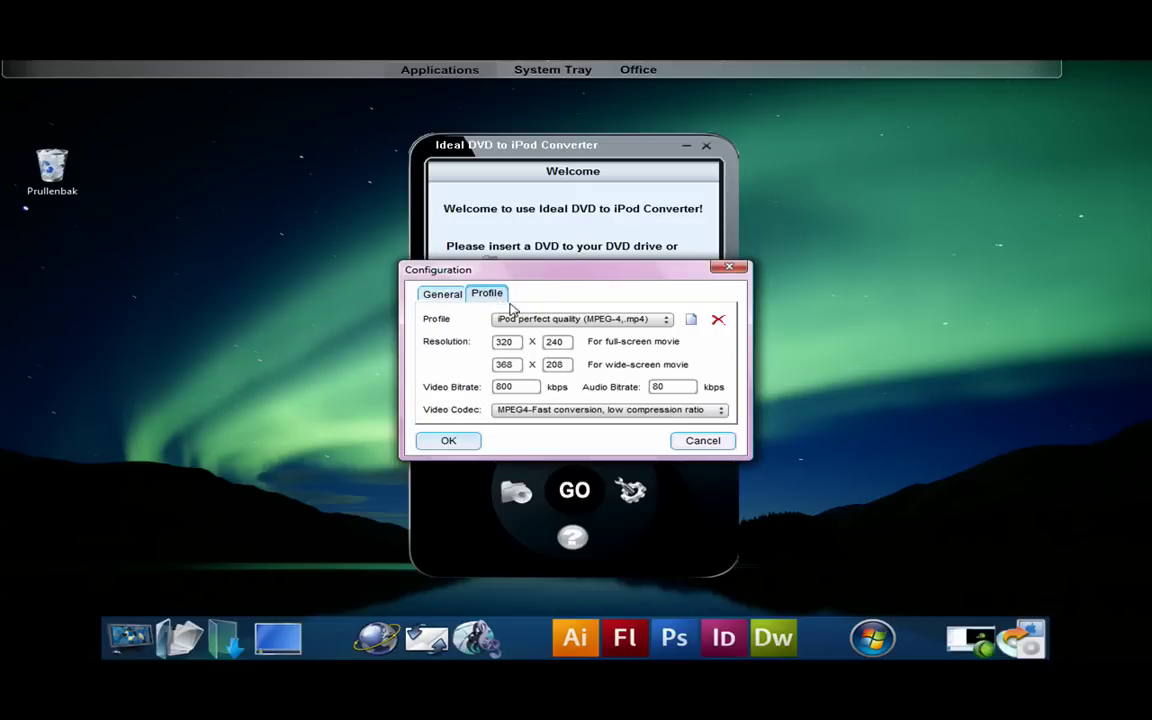
left_click(545, 319)
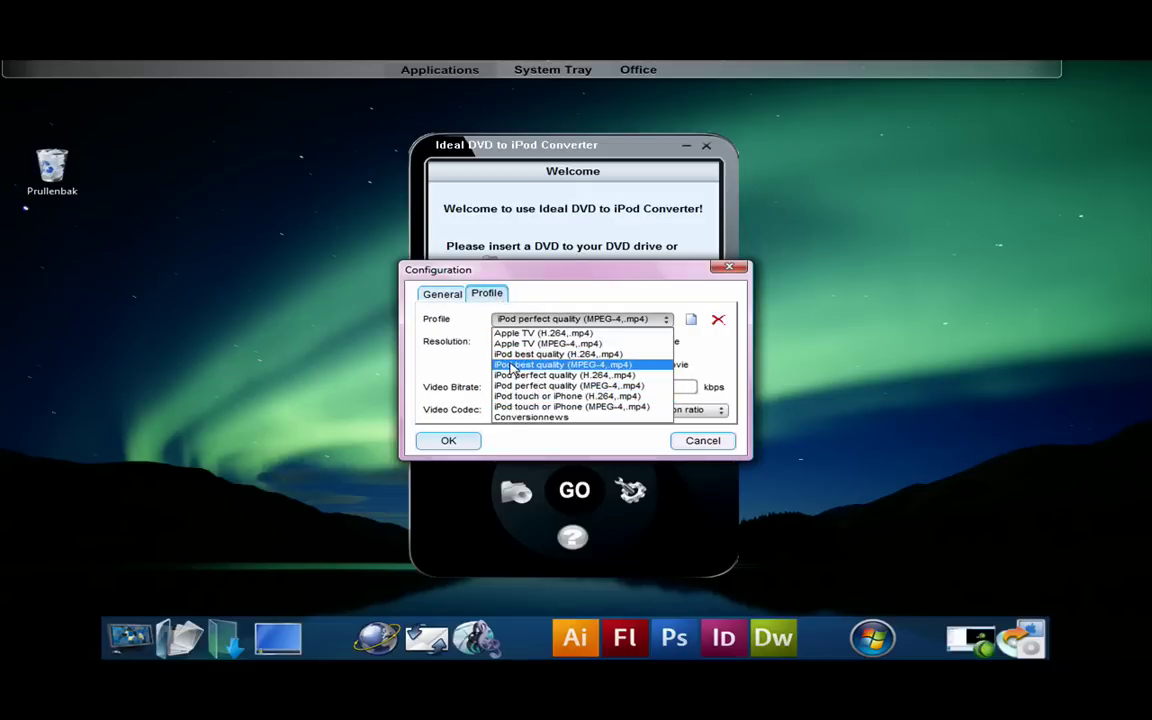
left_click(508, 336)
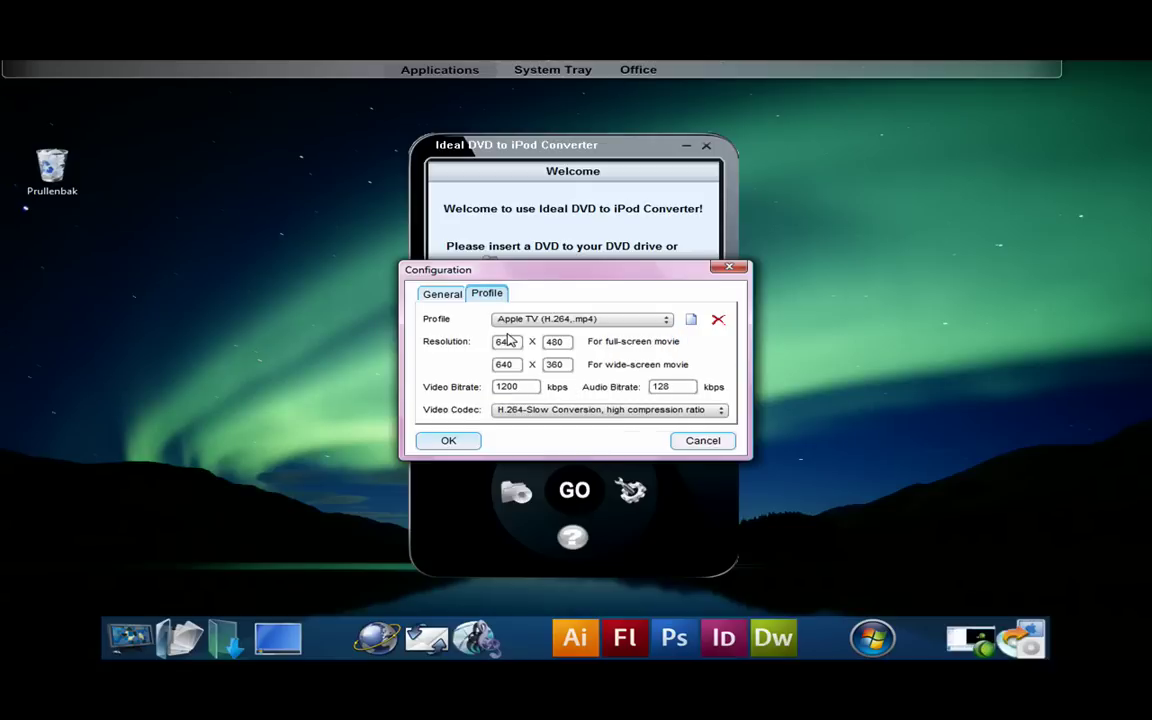
left_click(580, 411)
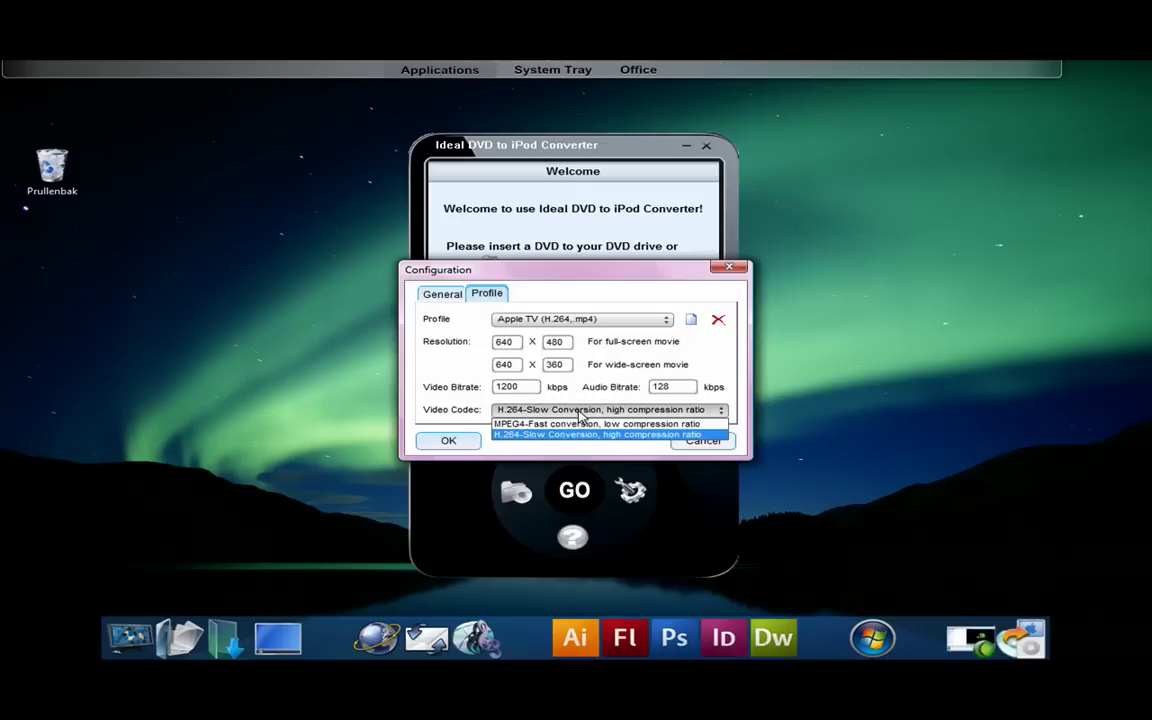
left_click(581, 412)
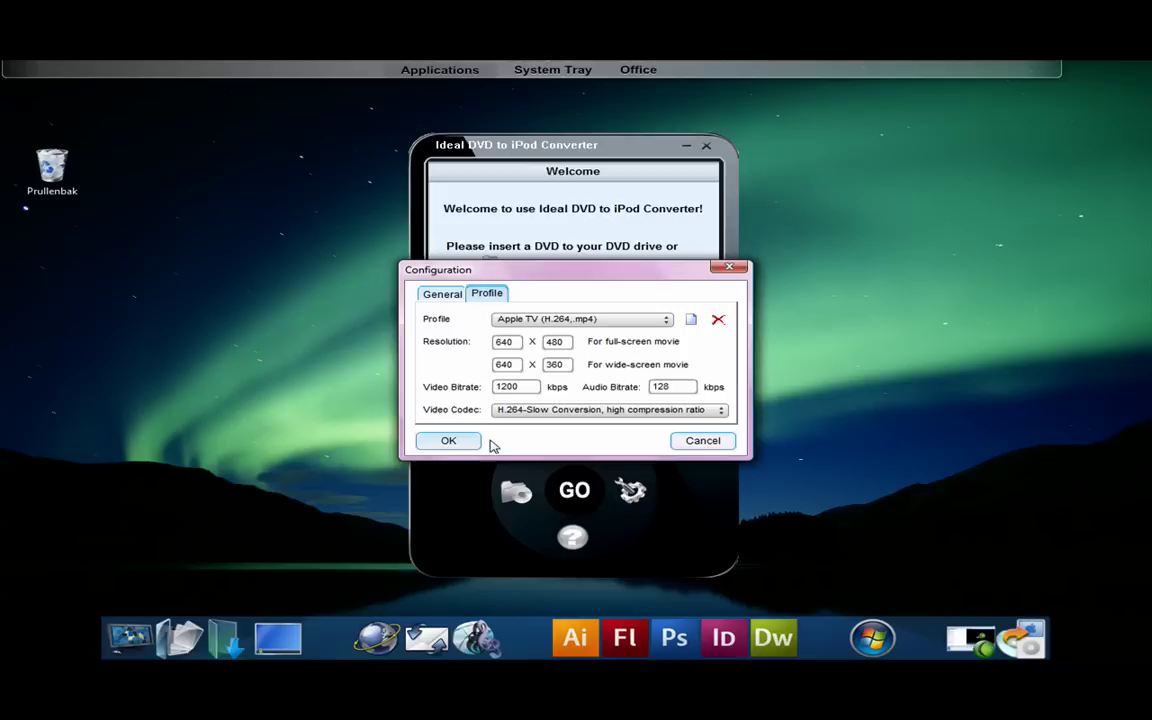
left_click(450, 442)
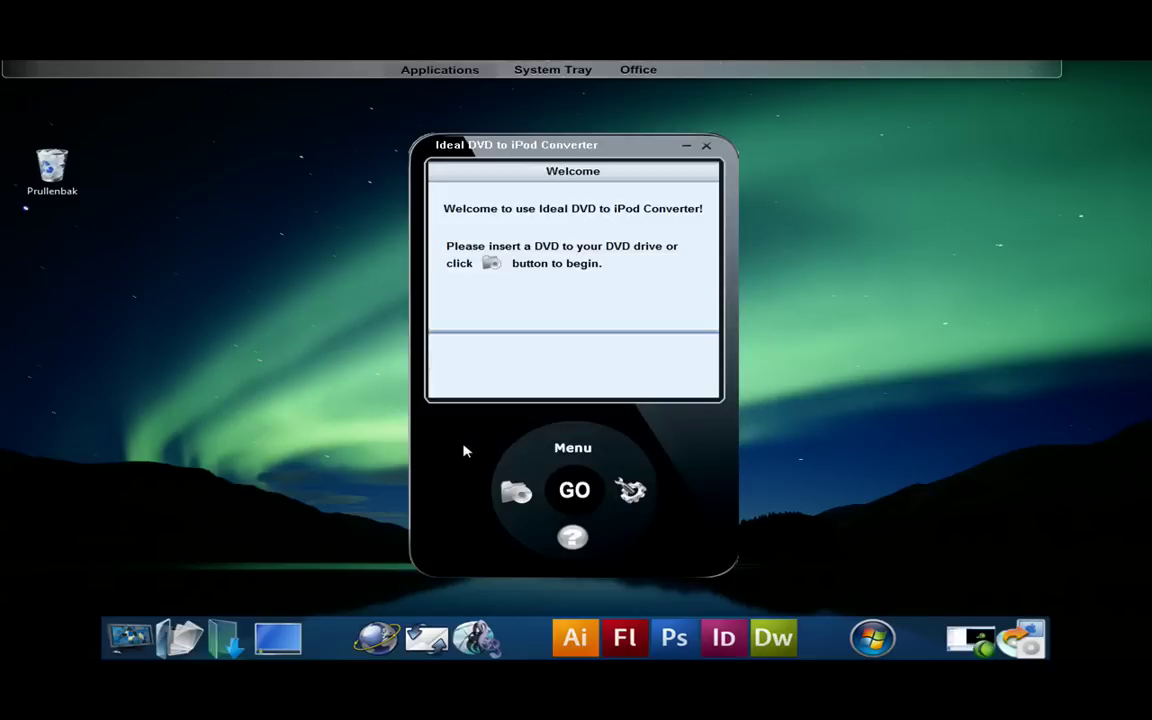
Step: Look at the FAQ page in the converter's help and close the help window
left_click(573, 538)
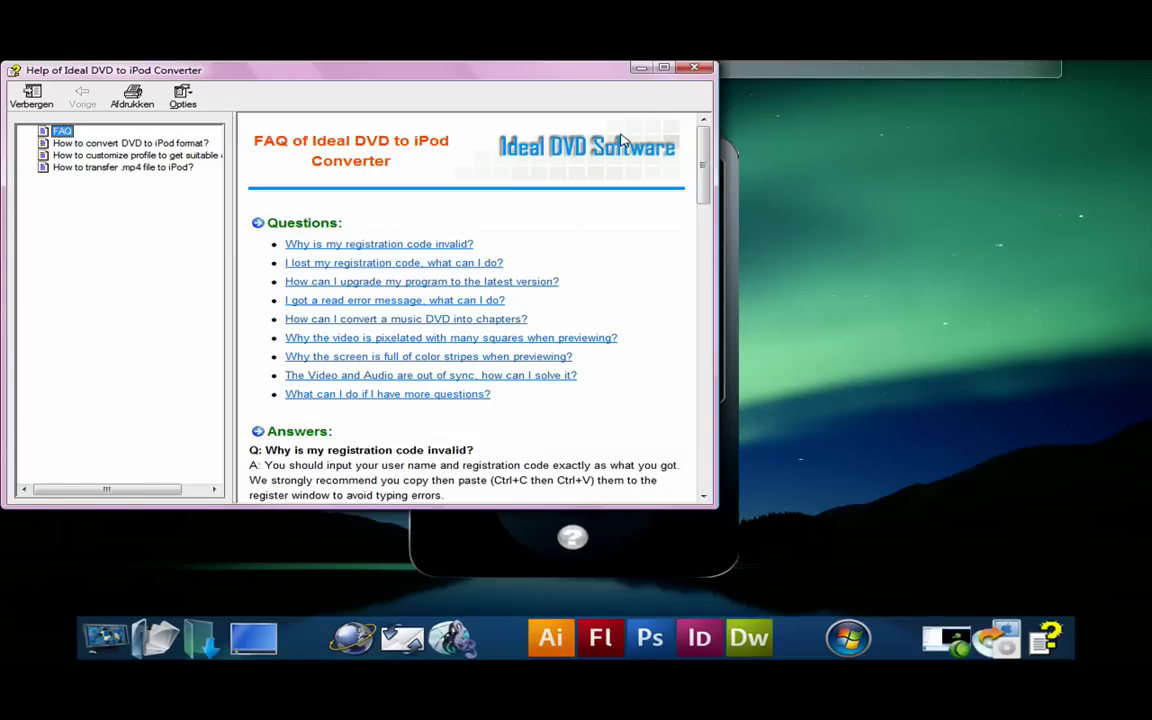
left_click(695, 72)
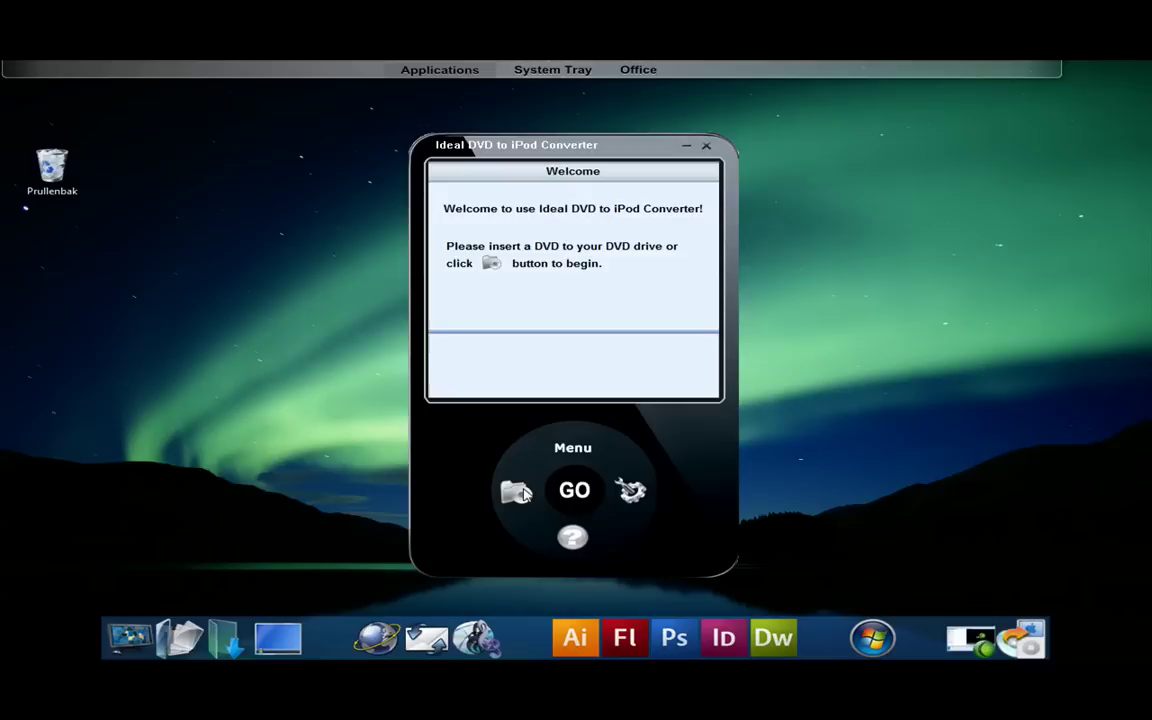
left_click(520, 491)
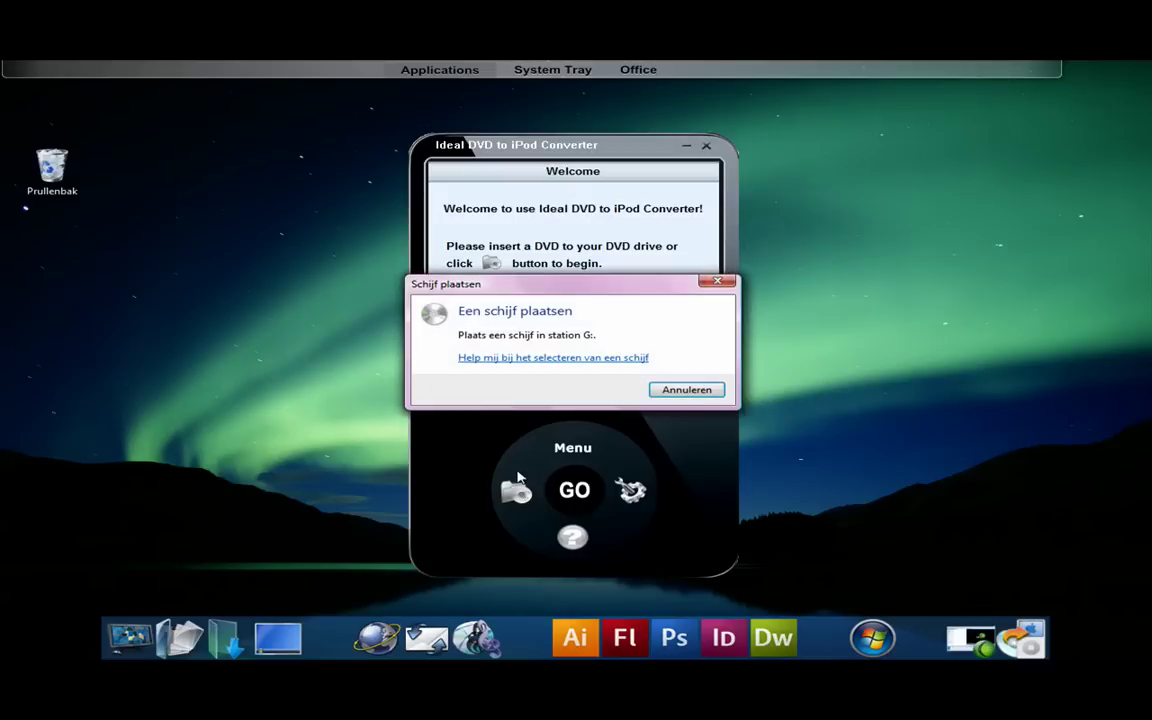
left_click(670, 391)
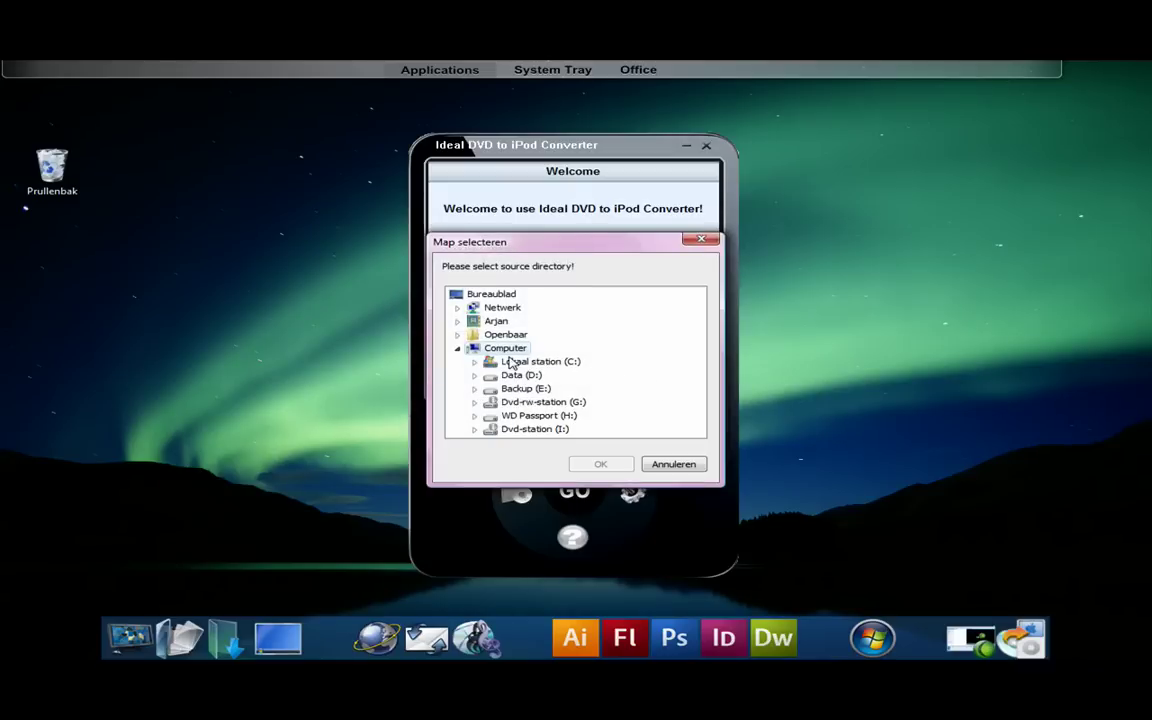
left_click(475, 375)
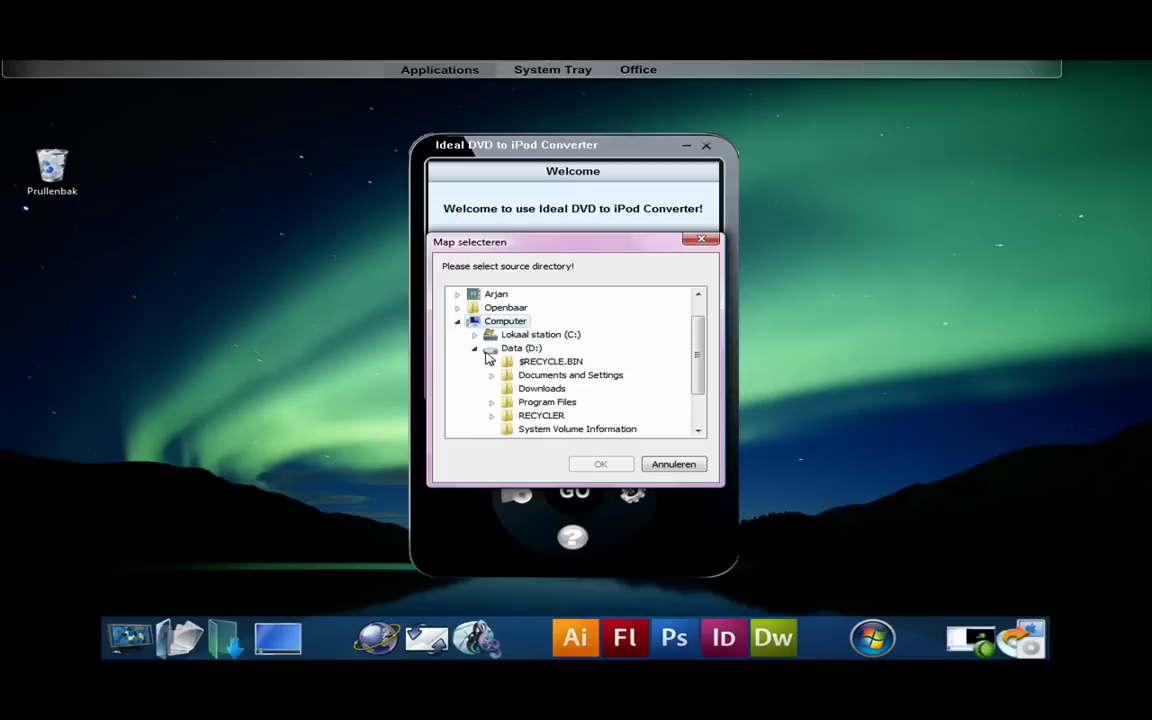
left_click(474, 348)
left_click(474, 388)
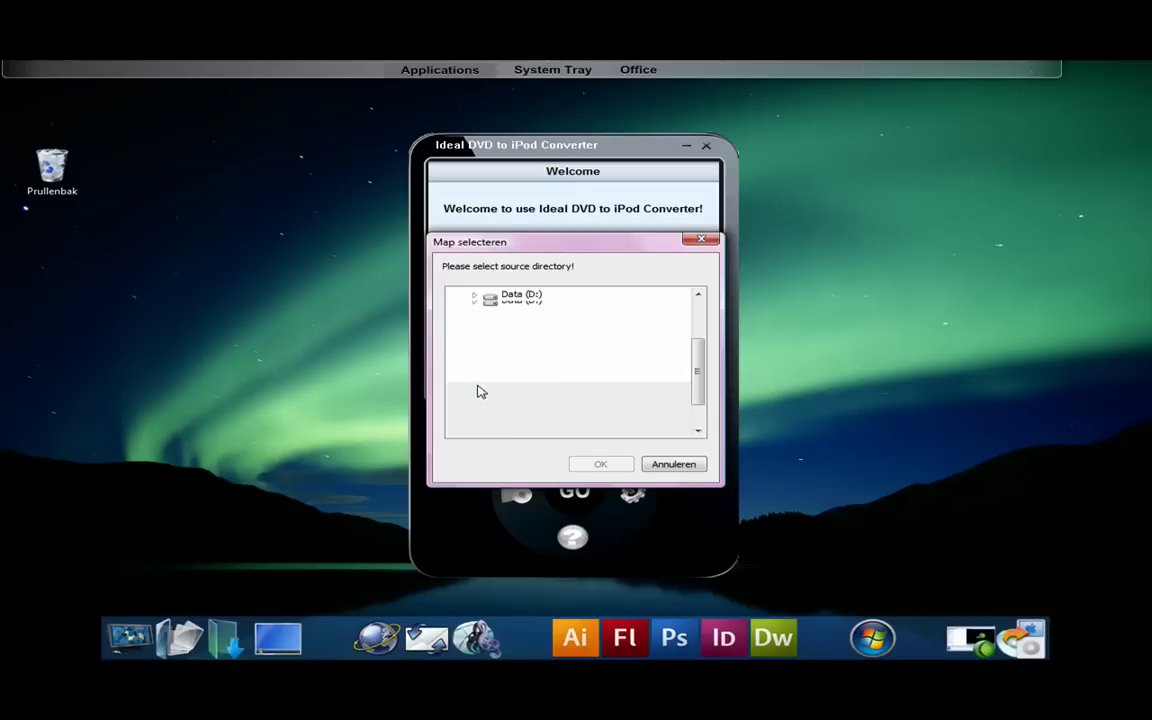
left_click(474, 307)
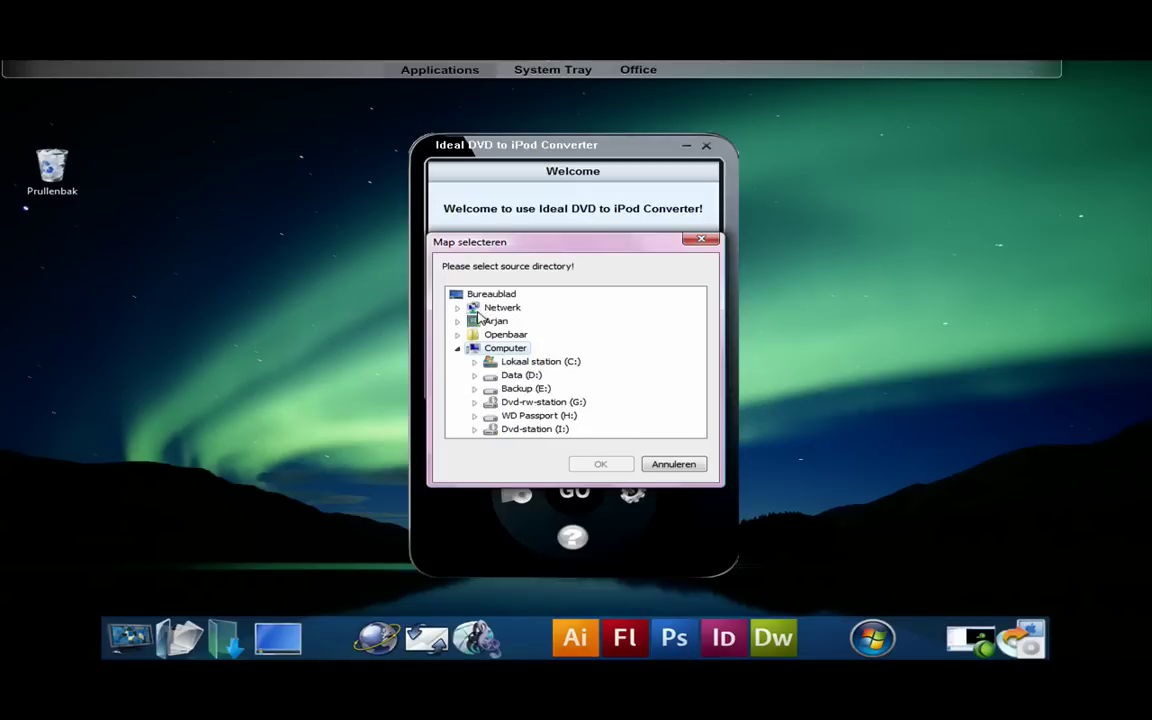
left_click(670, 466)
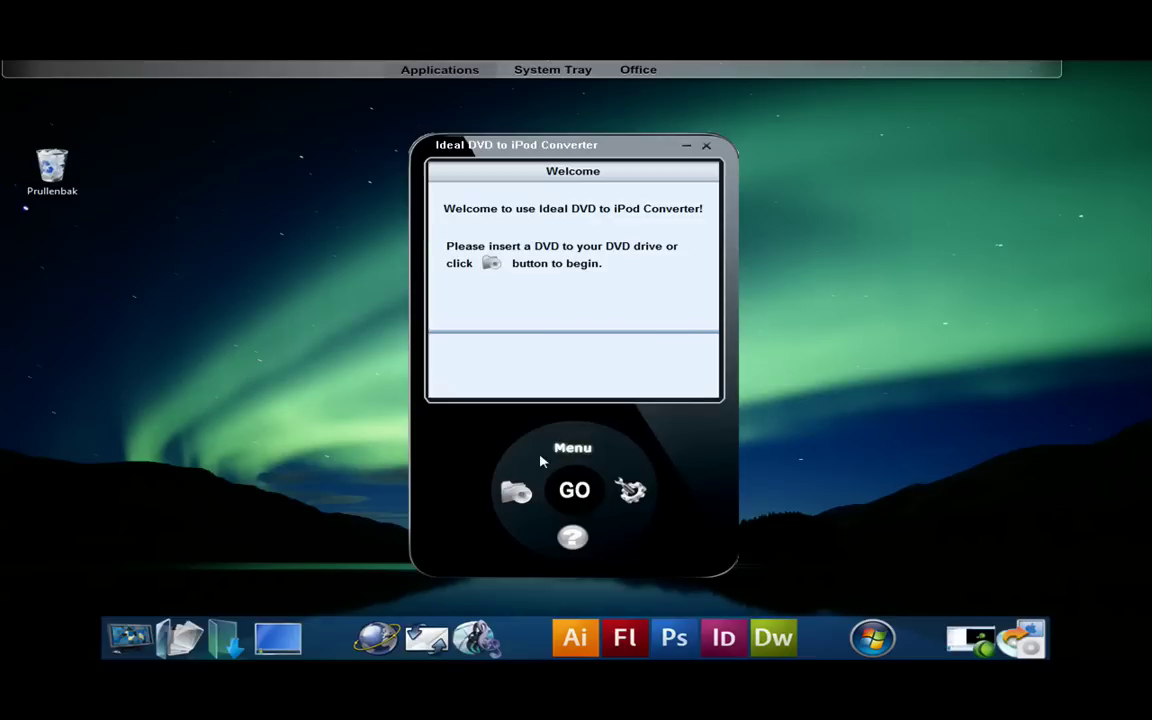
Step: Load the VIDEO_TS folder of the Sweet November disc in drive G: as the conversion source
left_click(516, 490)
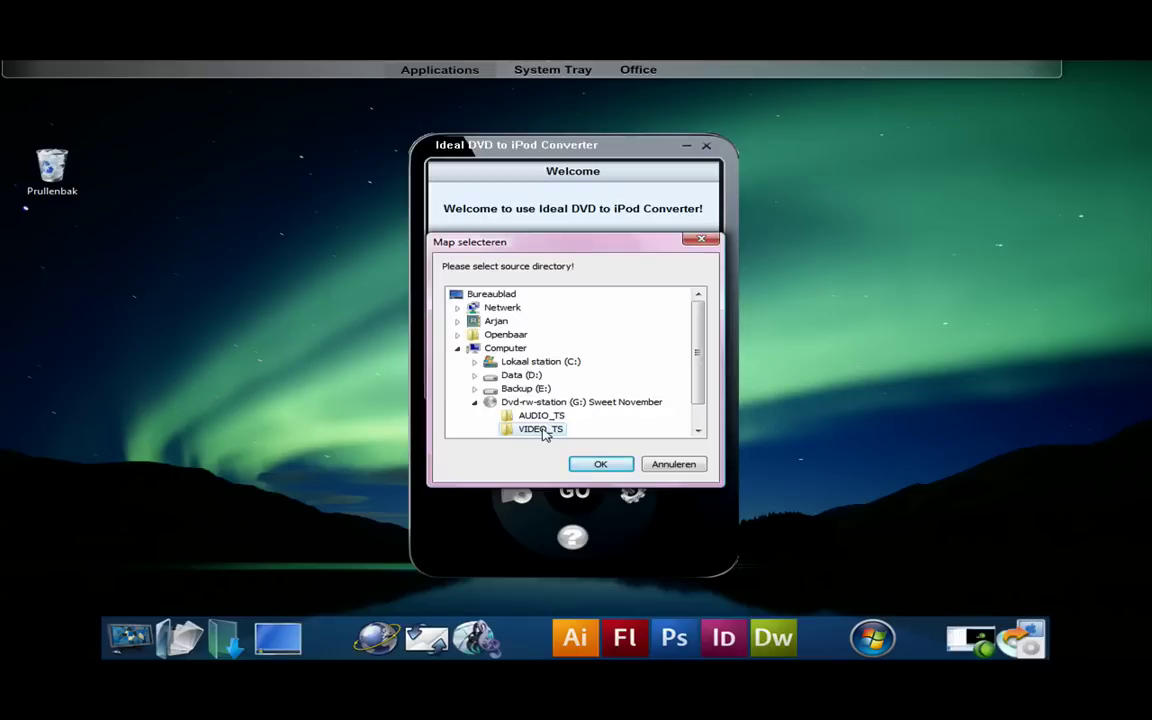
left_click(541, 429)
left_click(600, 465)
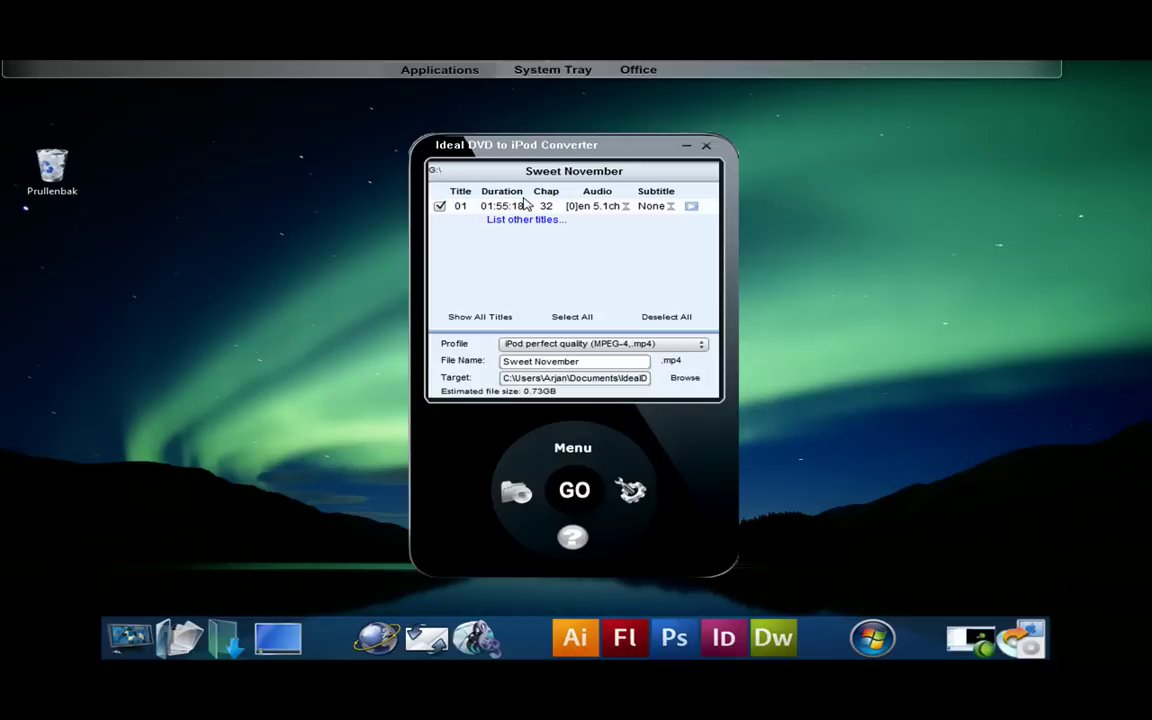
Step: Keep the [0]en 5.1ch audio track for title 01 and set its subtitle to [0]en
left_click(627, 209)
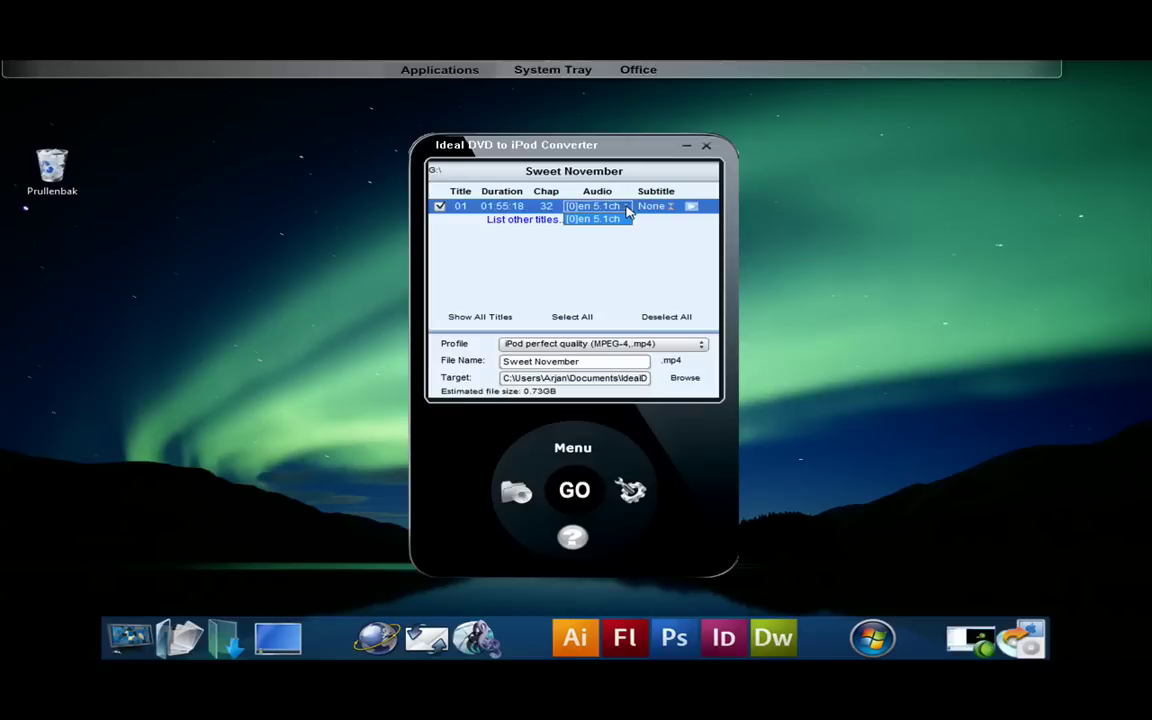
left_click(630, 213)
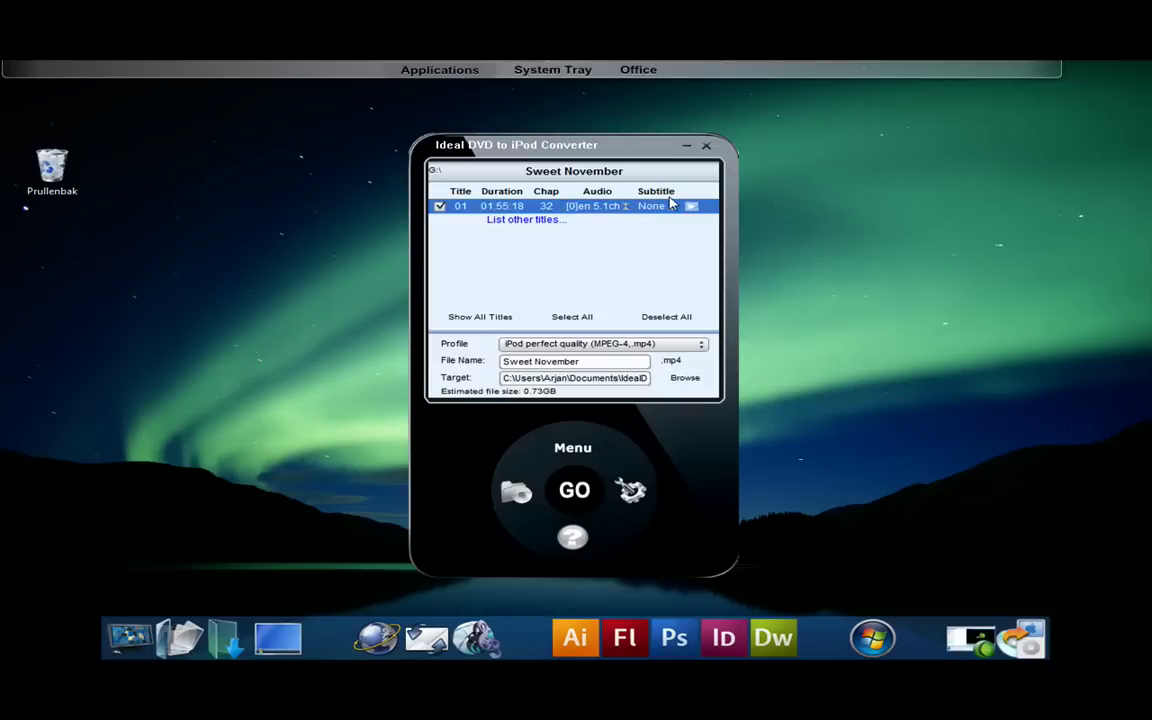
left_click(667, 206)
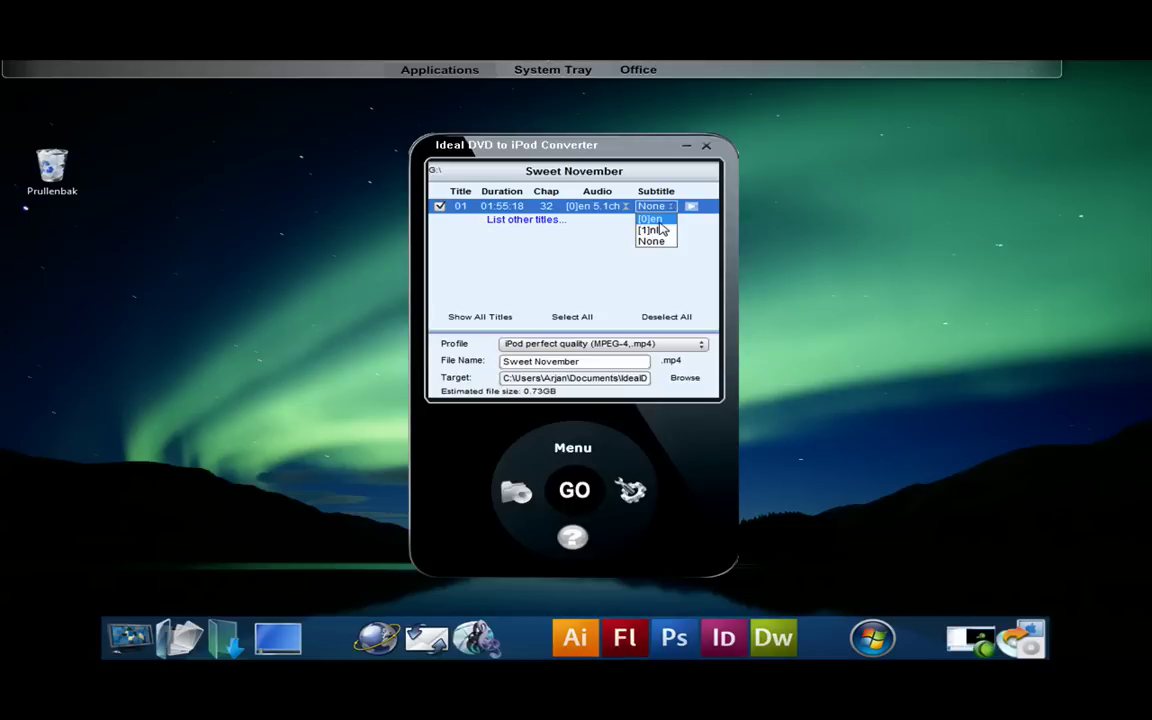
left_click(651, 241)
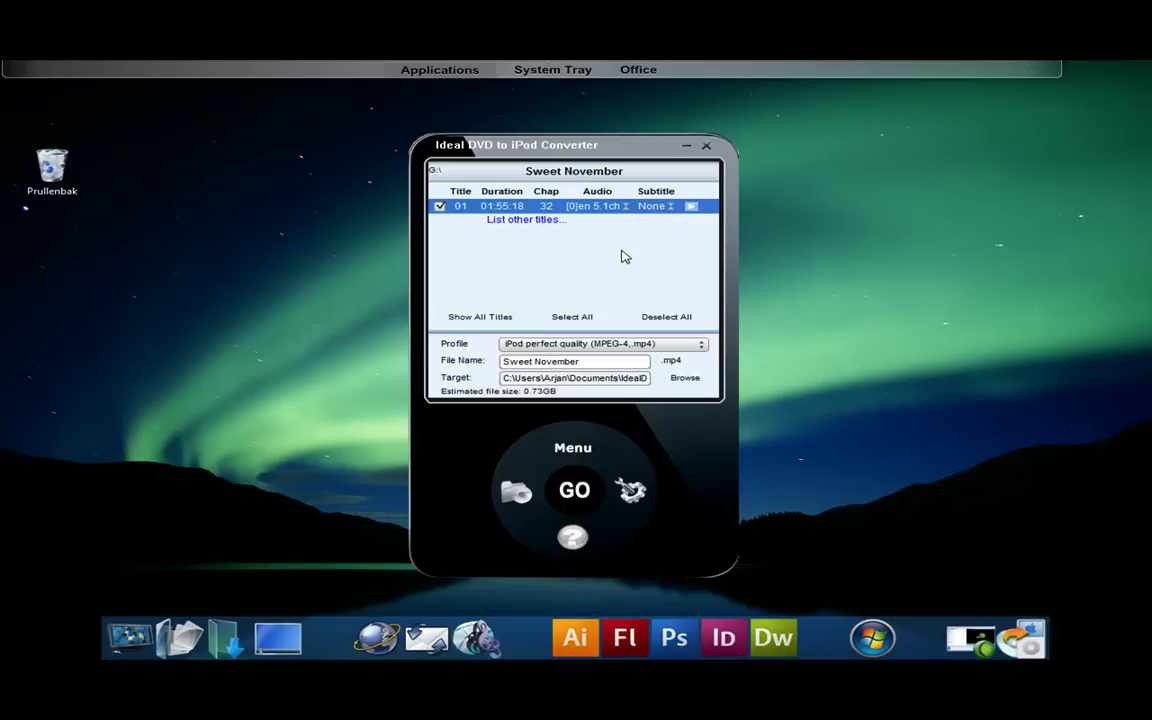
left_click(669, 208)
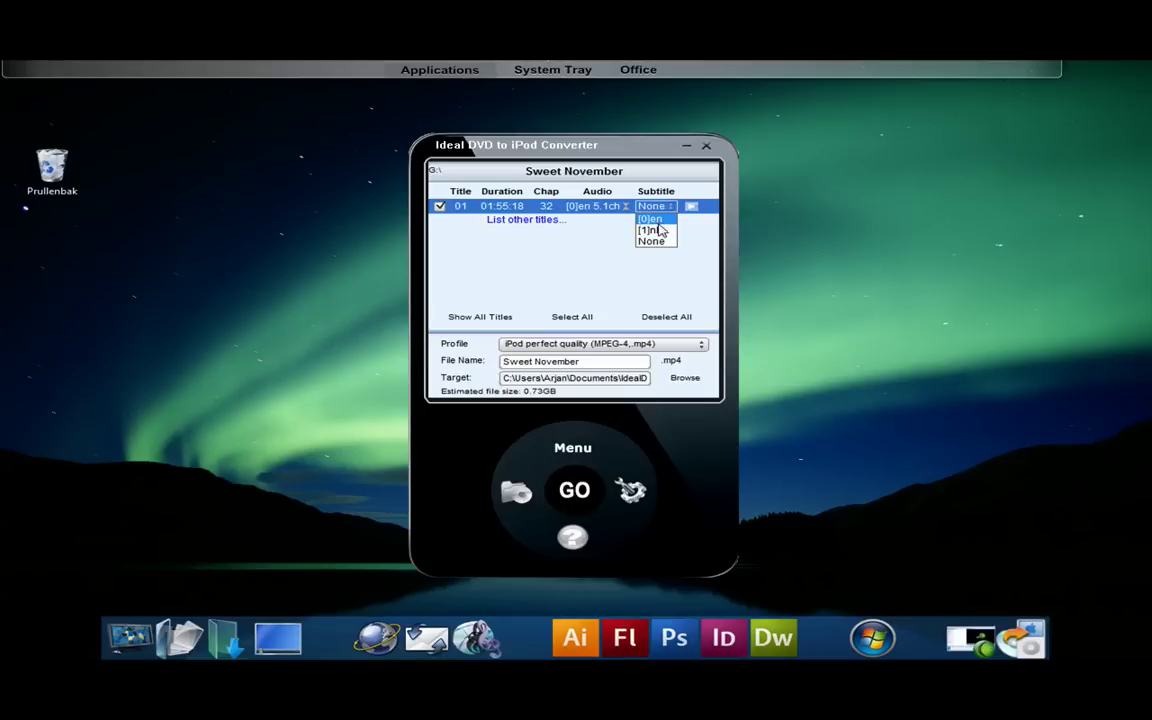
left_click(655, 230)
Step: Preview title 01 from about 27 minutes in and stop the playback
left_click(692, 207)
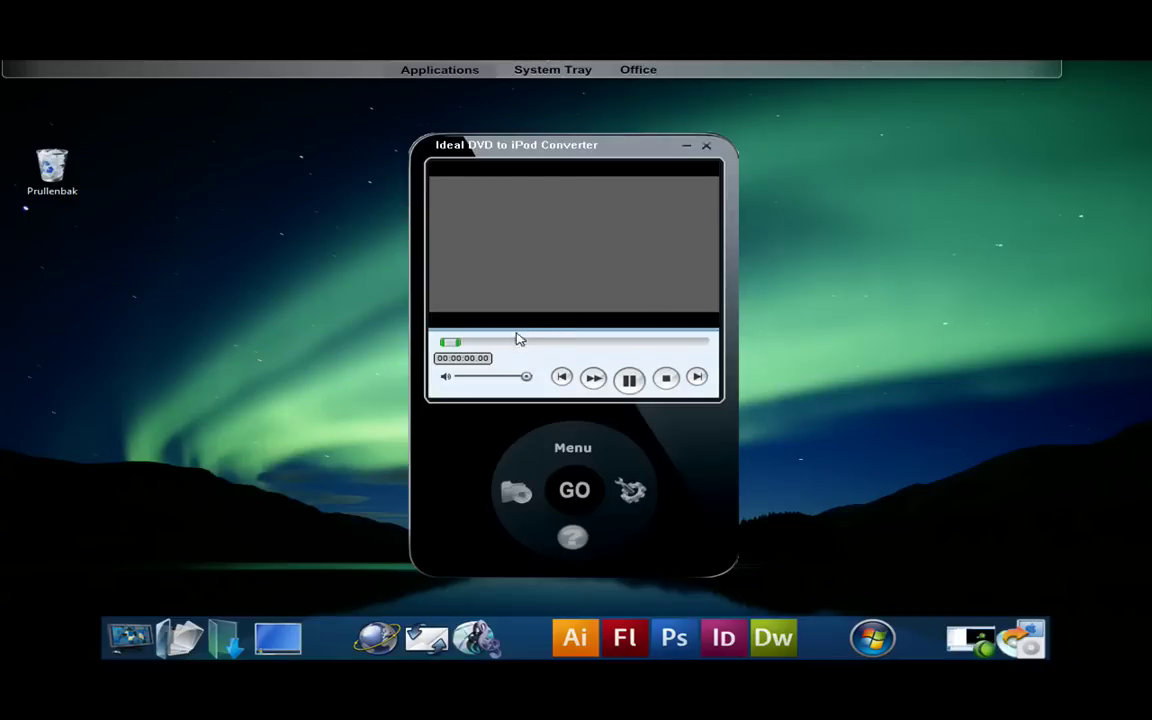
left_click(514, 342)
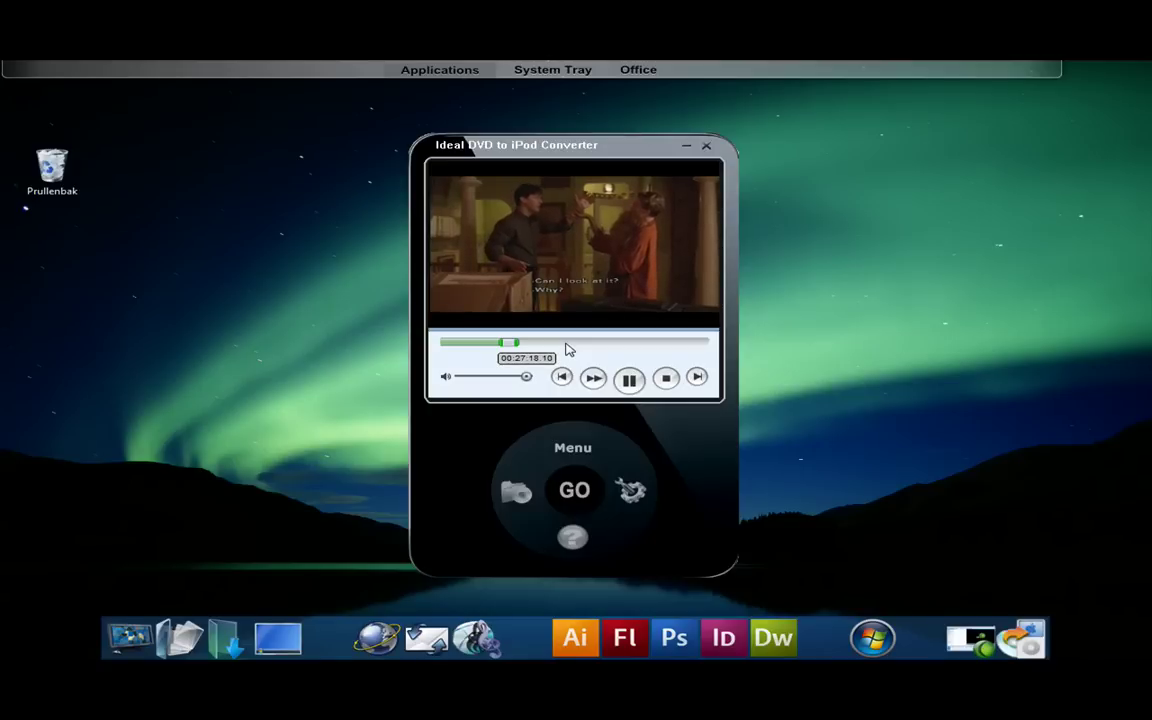
left_click(666, 378)
Step: Set the output profile to iPod touch or iPhone (MPEG-4,.mp4) and name the file "conversion news review"
left_click(620, 343)
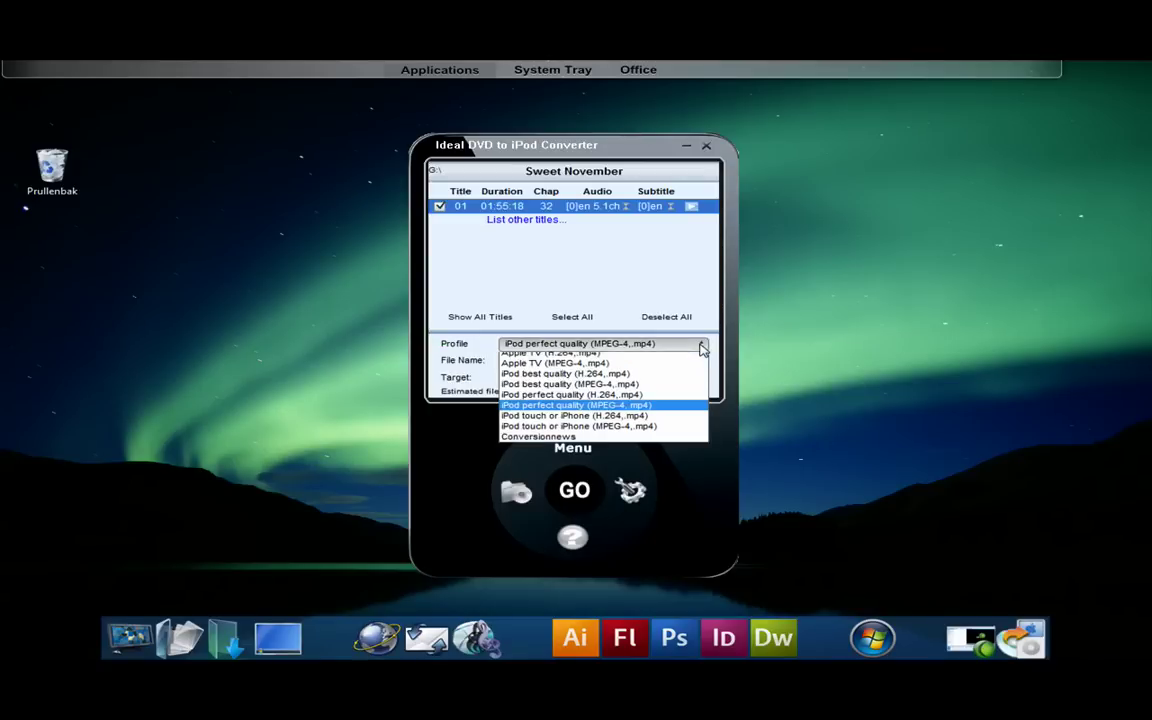
left_click(617, 433)
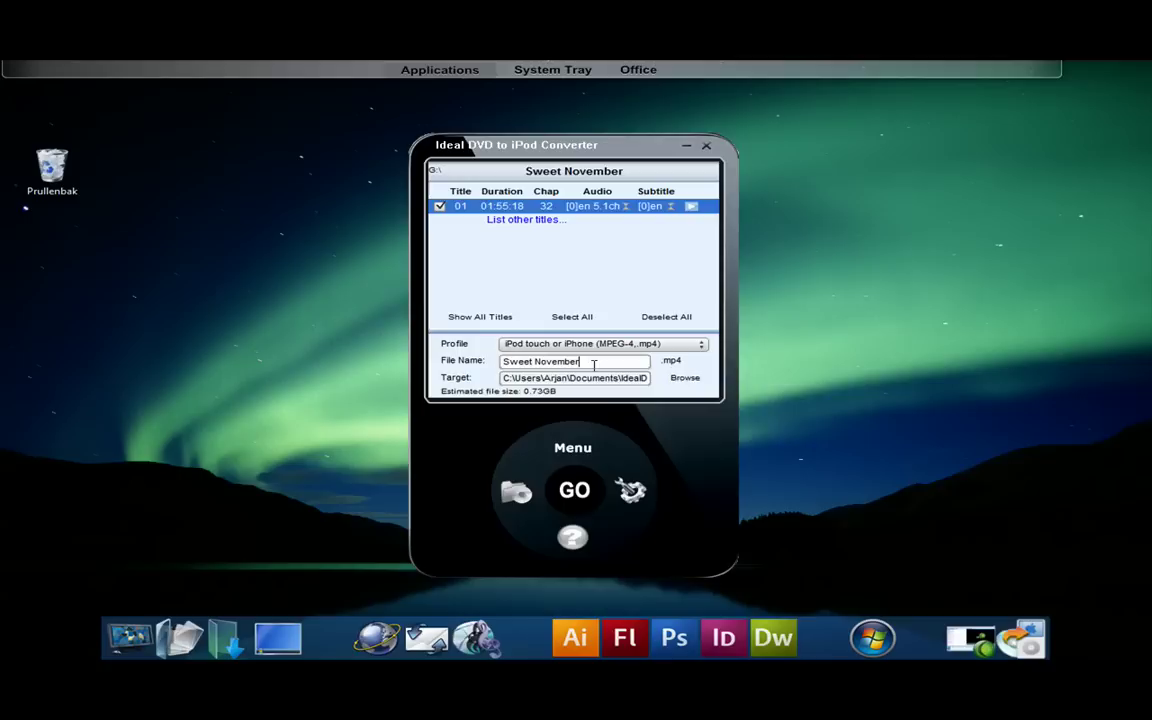
key("ctrl+a")
type("conversion news review")
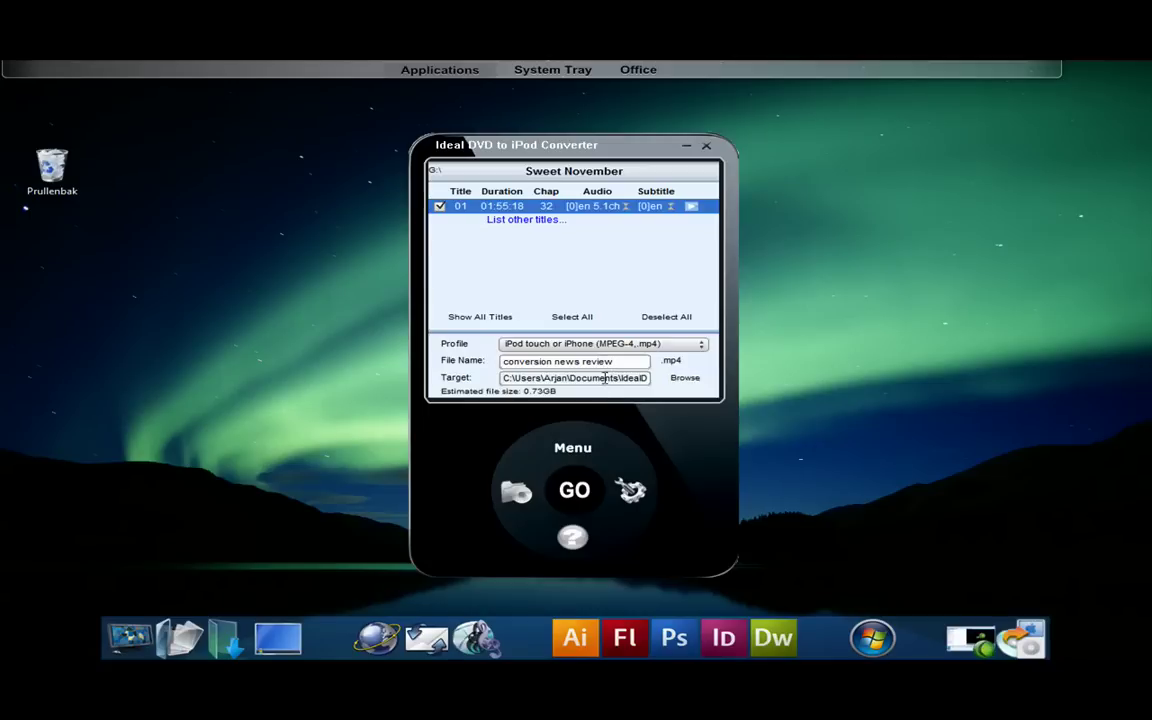
Step: Rip title 01 with the current settings for about 25 seconds, then terminate the ripping and confirm
left_click(577, 492)
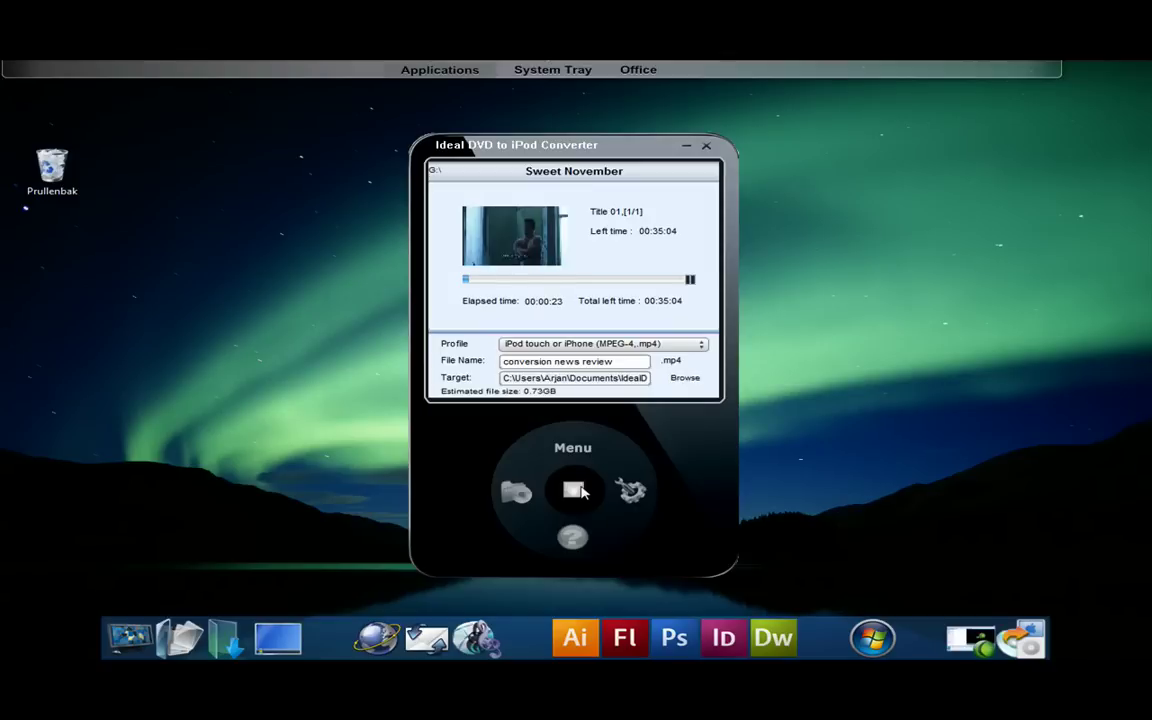
left_click(576, 490)
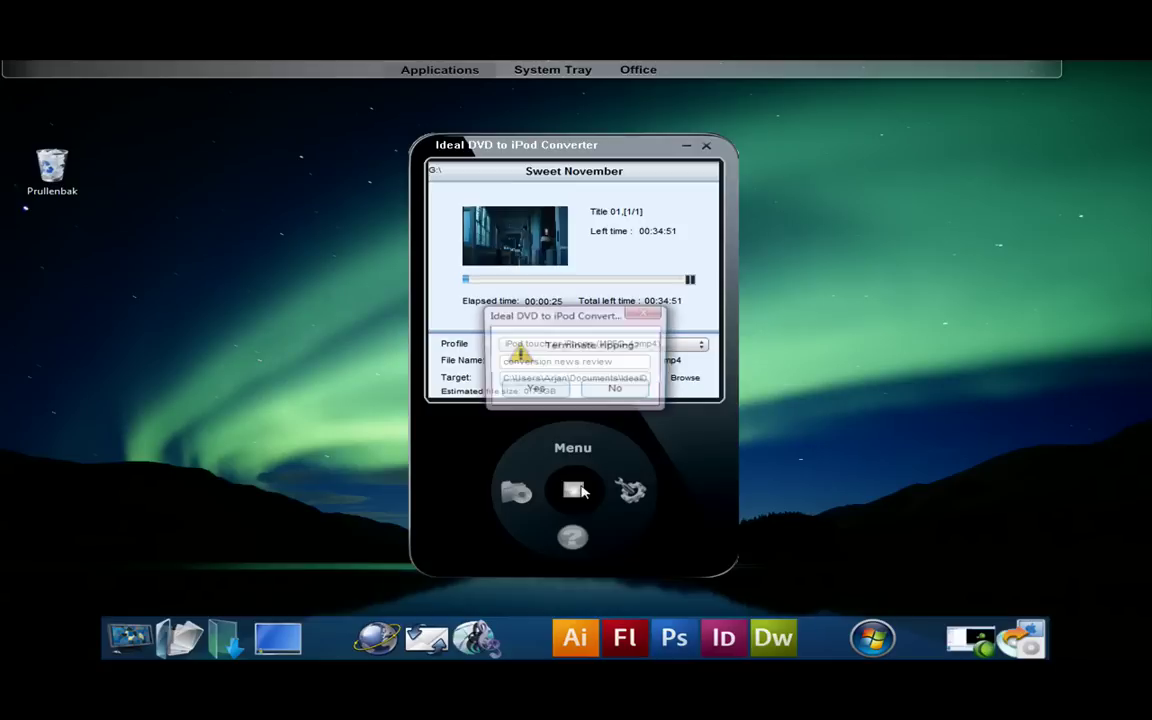
left_click(549, 394)
left_click(563, 393)
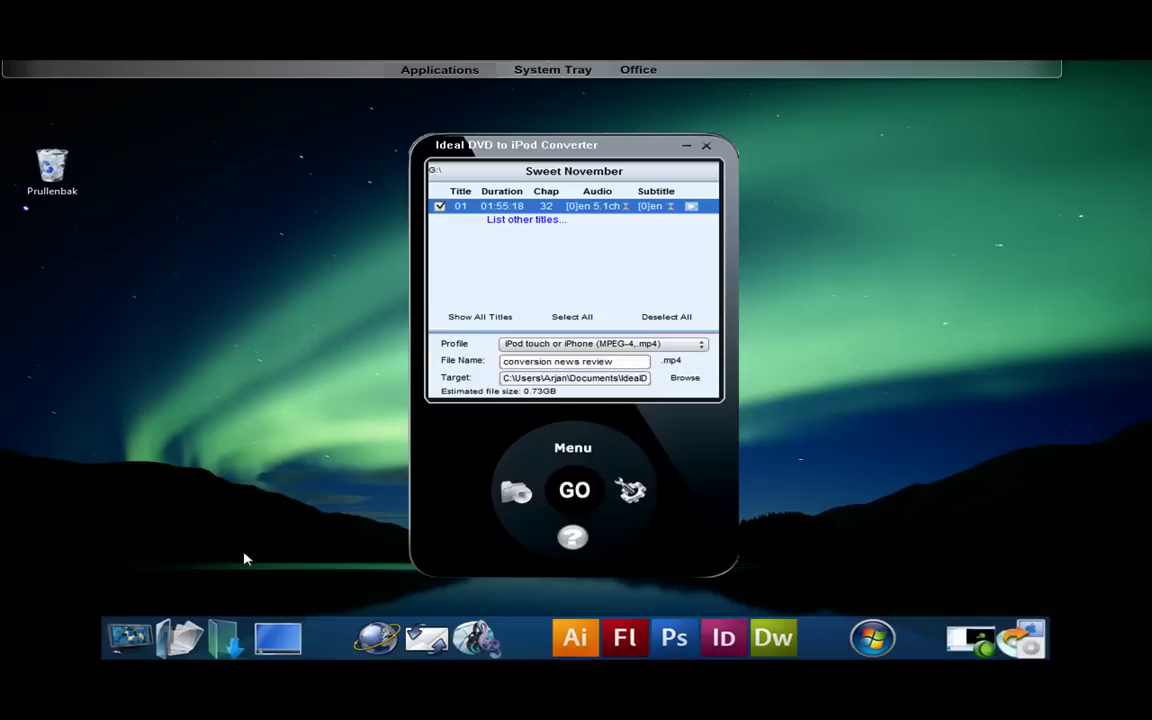
Step: Open the ripped conversion news review_01 MP4 file from the IdealDVD2iPod folder in Documents for playback
left_click(190, 640)
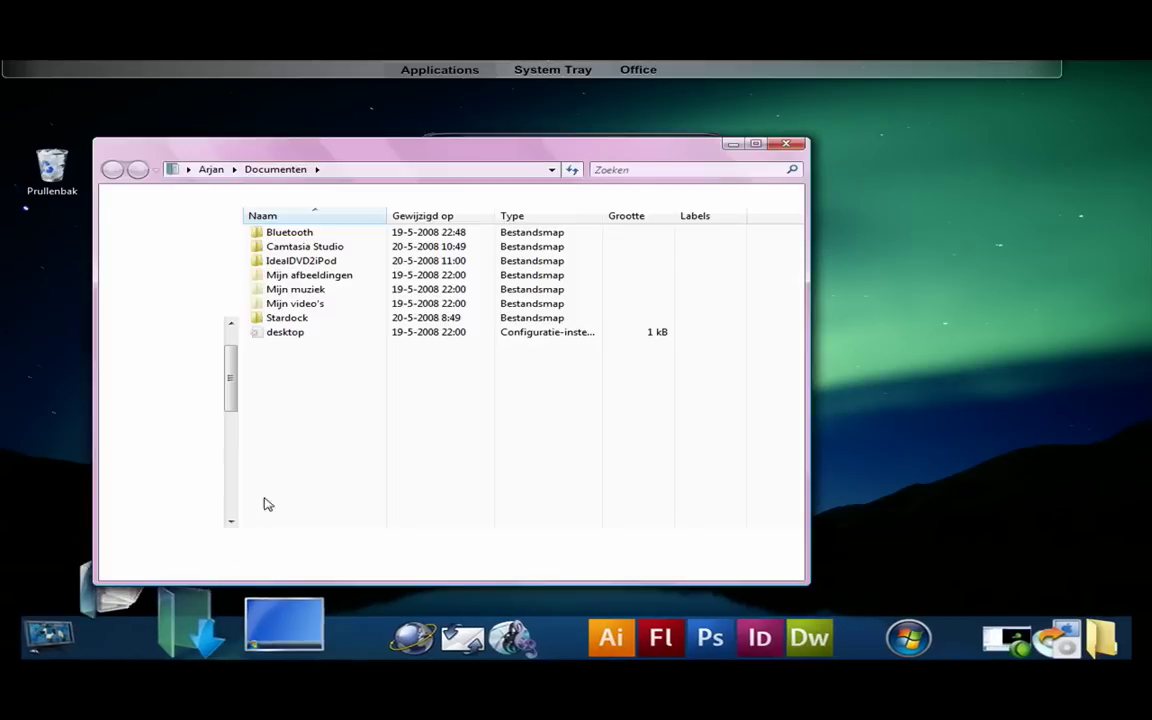
double_click(323, 260)
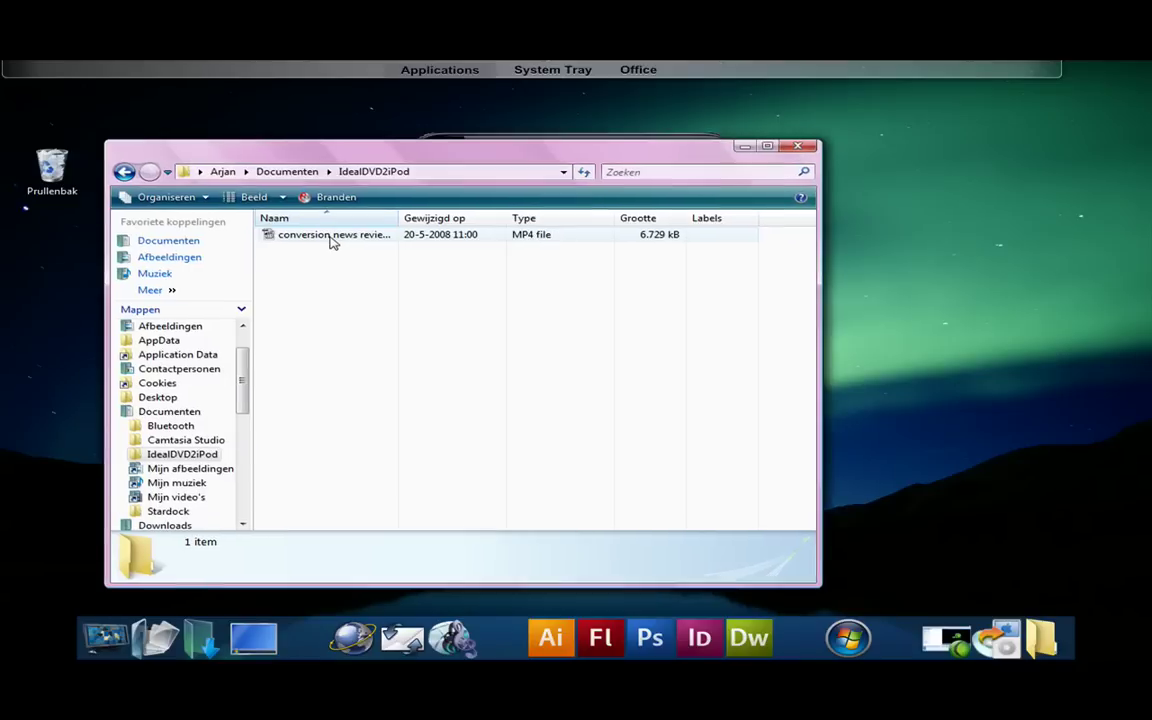
double_click(333, 240)
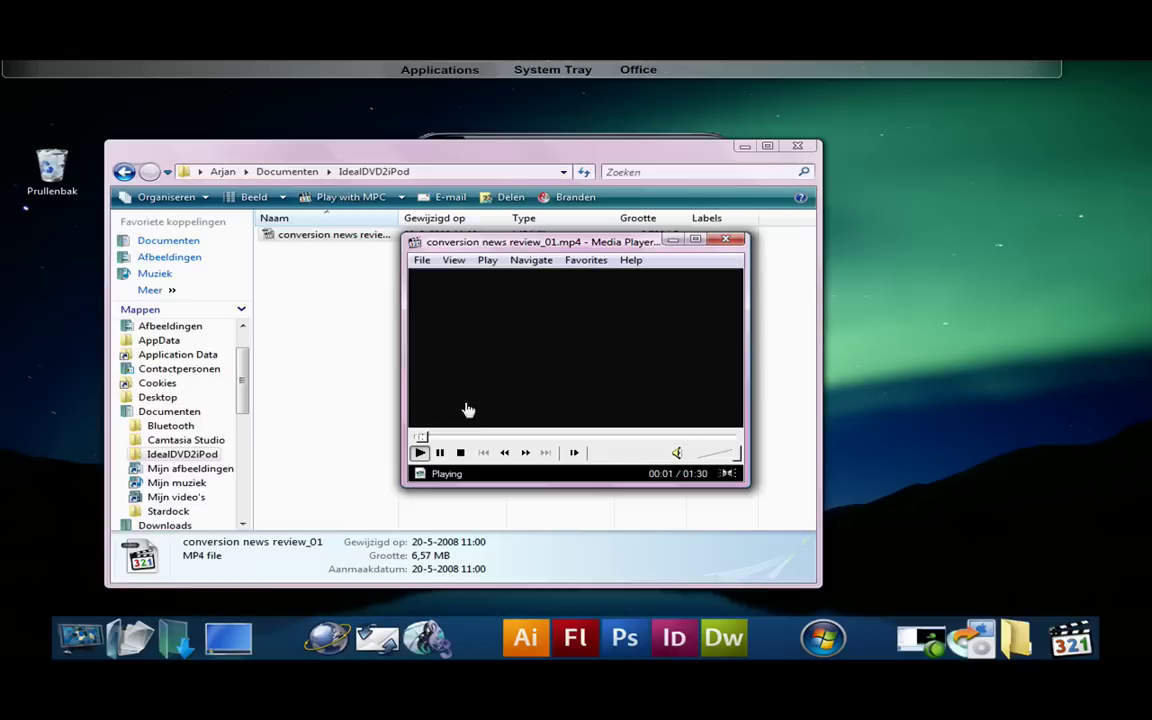
Step: Check the ripped clip by skipping ahead to about one minute, and close the media player and the folder window
left_click(470, 437)
left_click(549, 437)
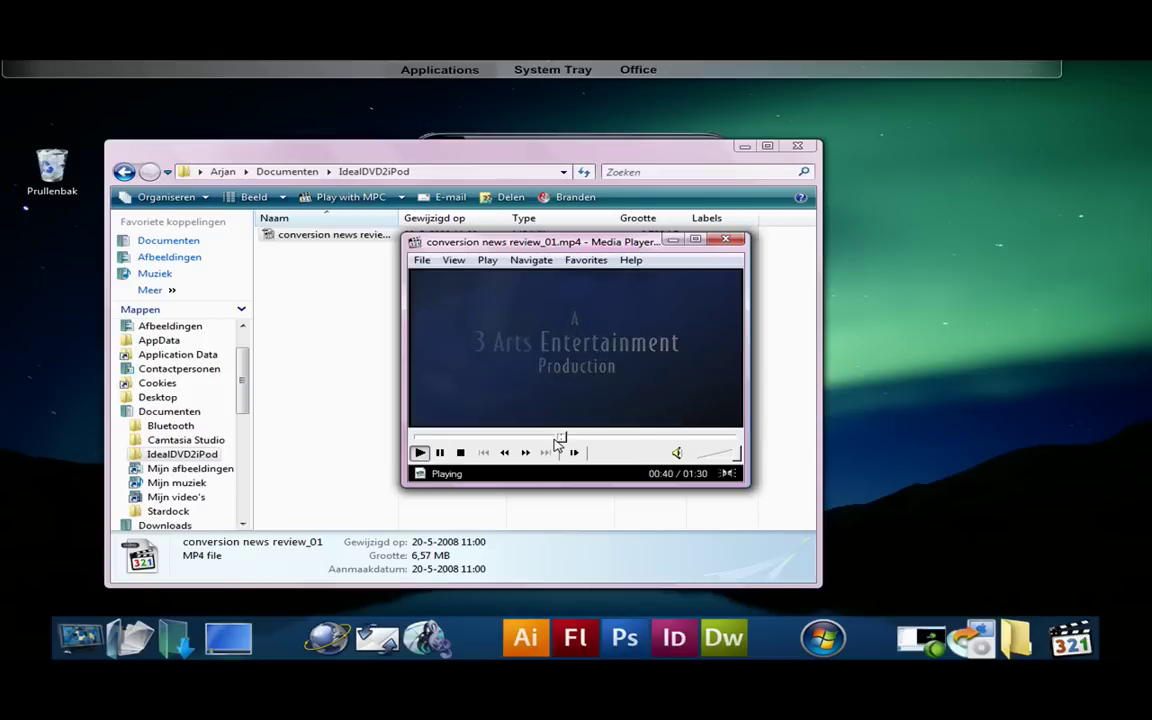
left_click(630, 438)
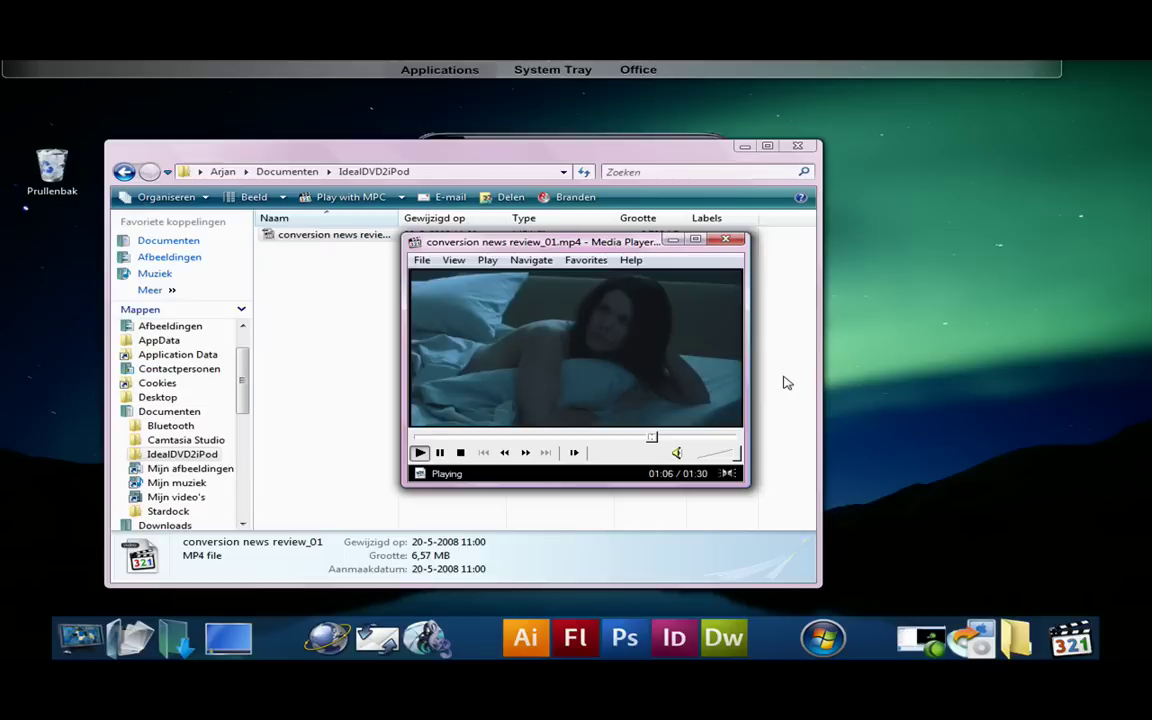
left_click(726, 240)
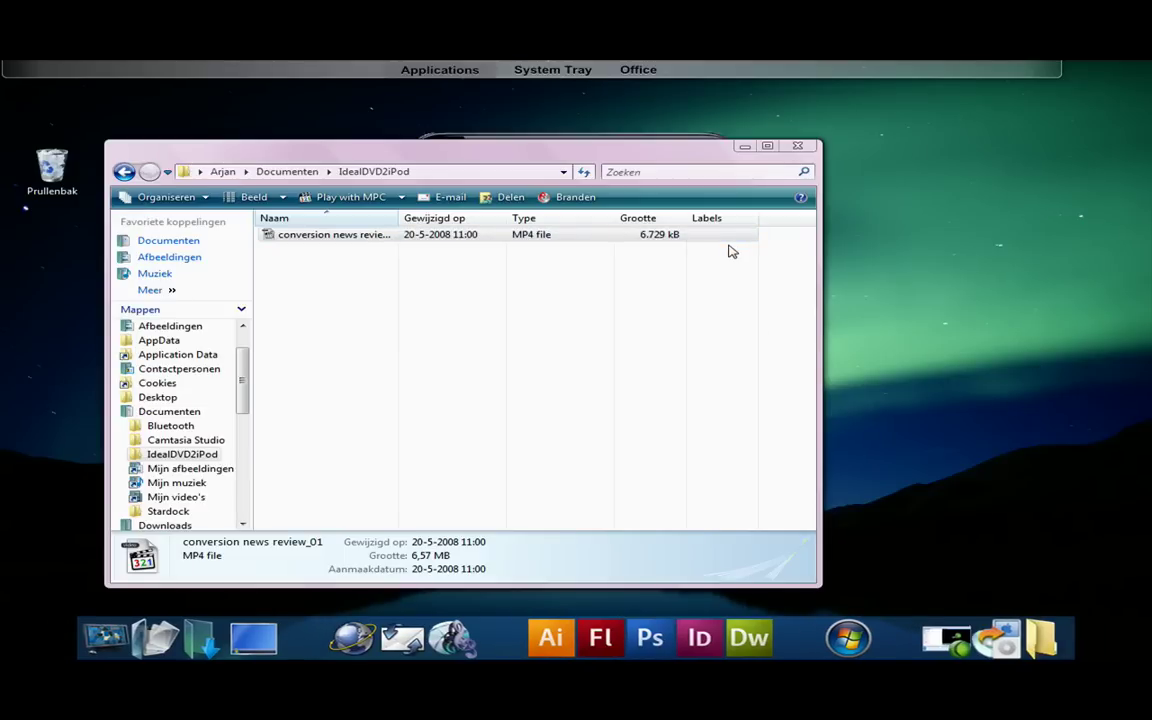
left_click(797, 146)
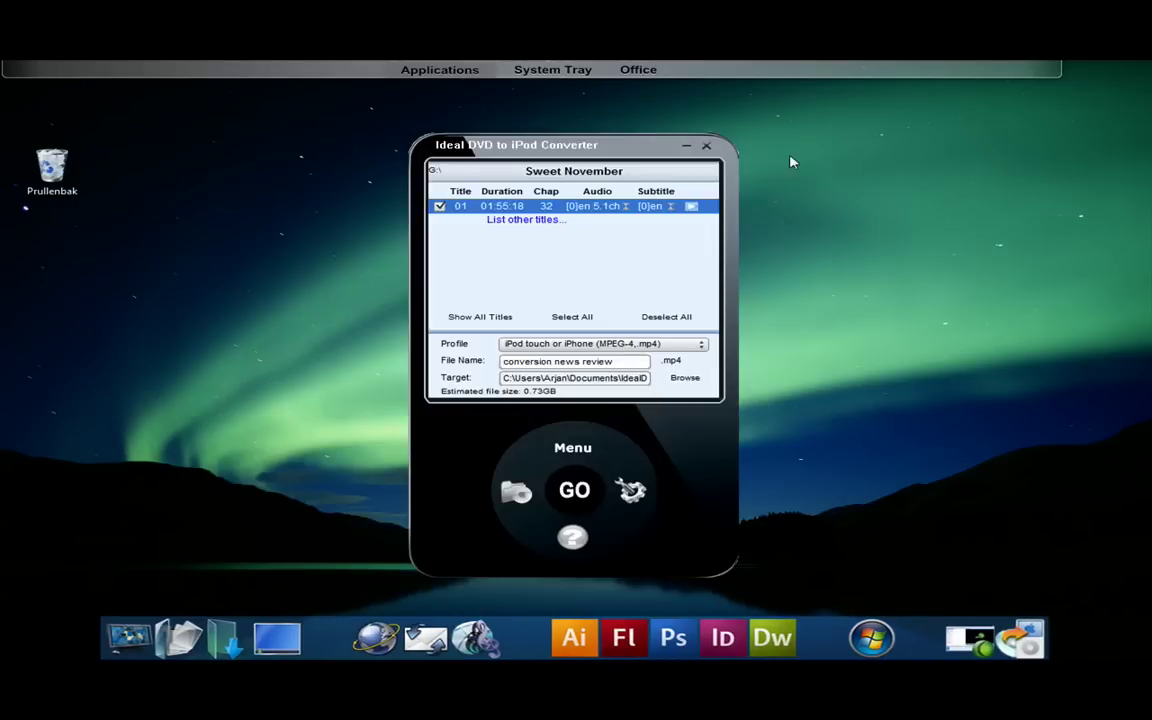